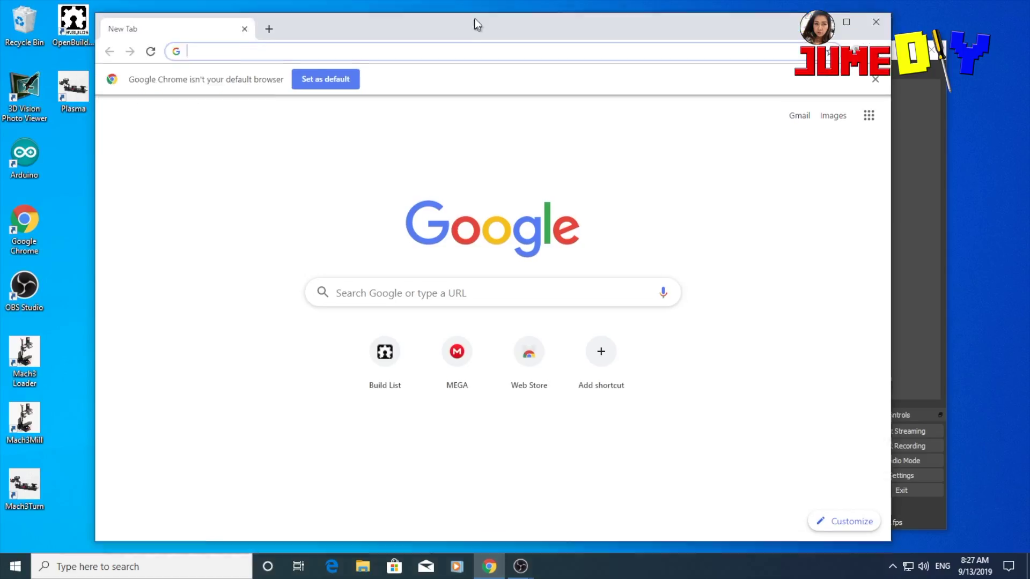
Go to the arduino.cc website
left_click_drag(475, 19, 475, 16)
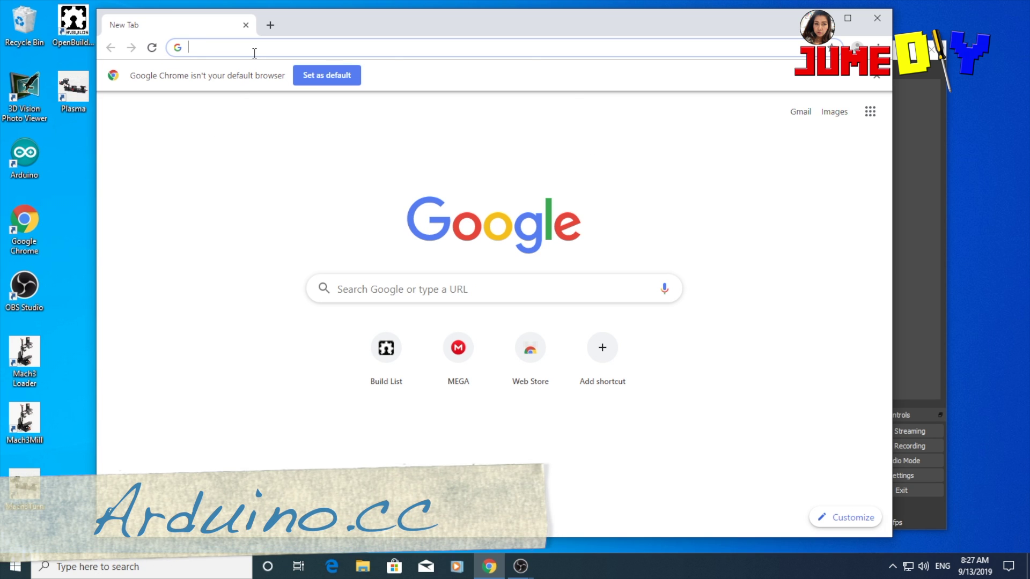
type("arduino")
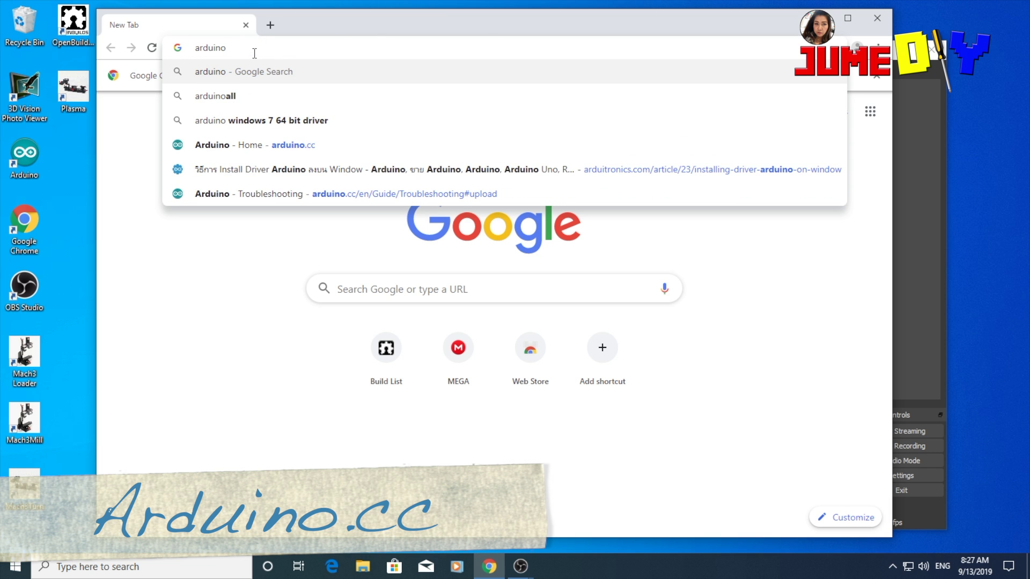
type(".cc")
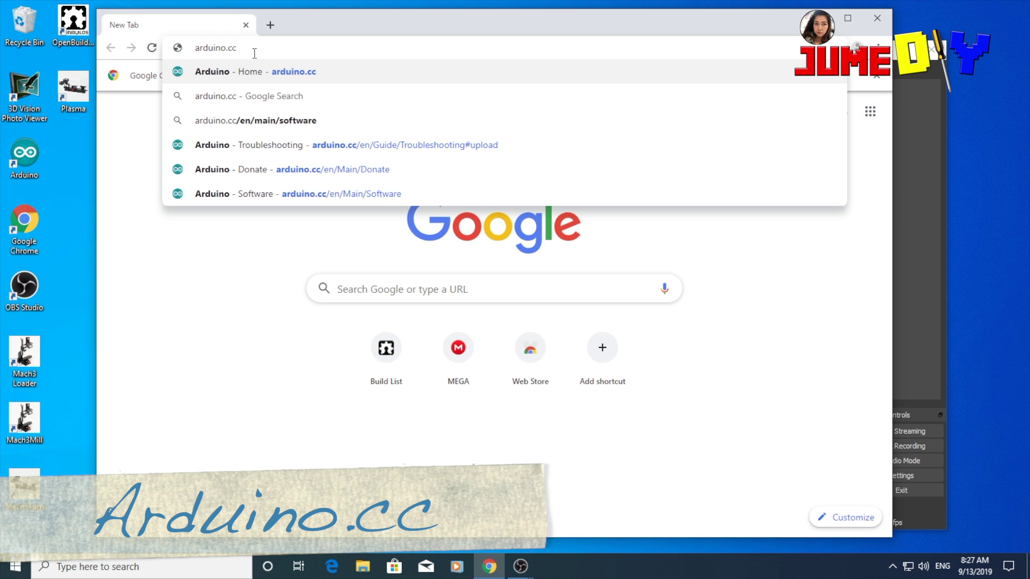
key("Return")
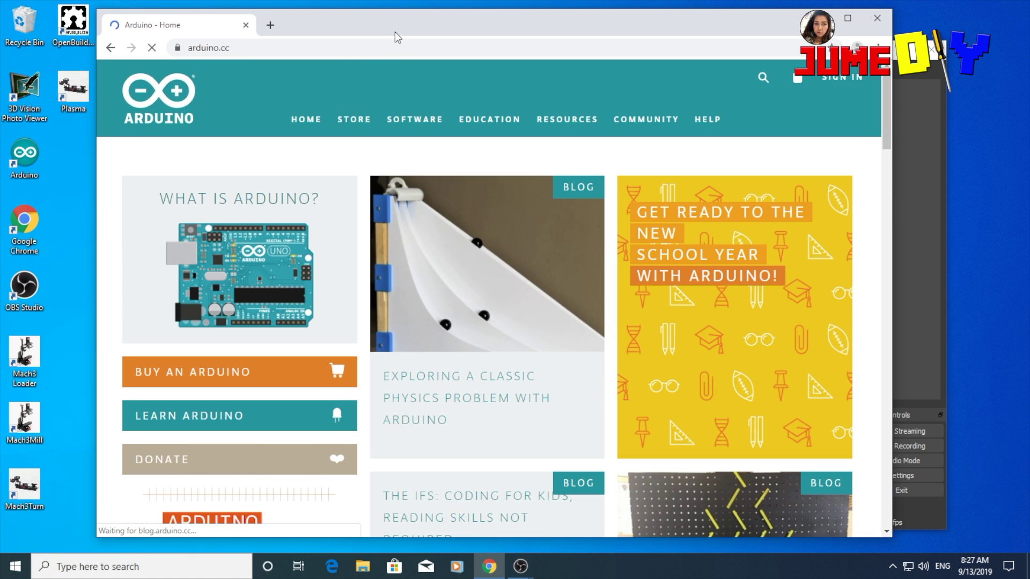
Download the Windows installer for Arduino IDE 1.8.9 from the site's software downloads page without making a contribution
left_click_drag(395, 33, 403, 30)
mouse_move(430, 124)
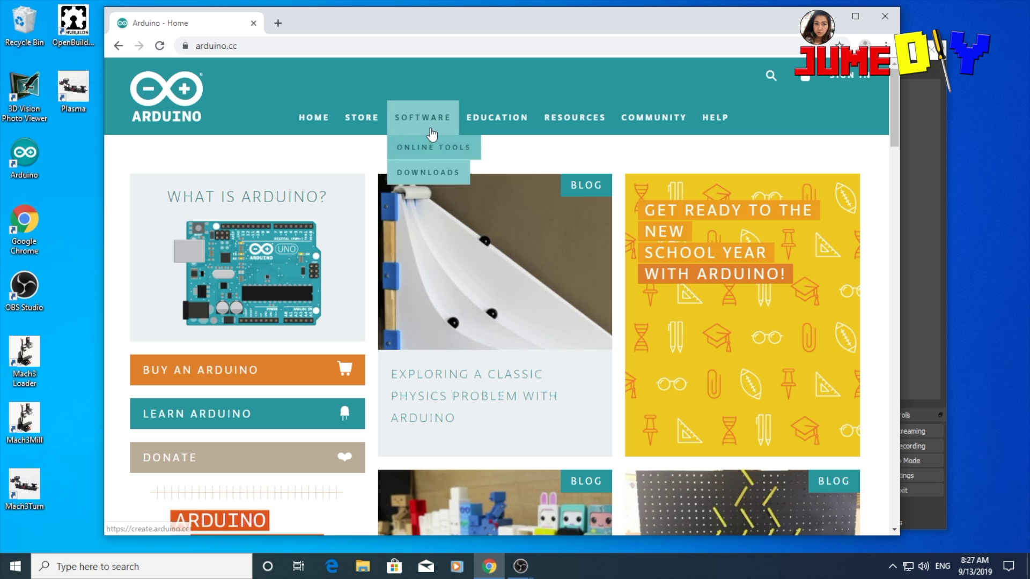
left_click(424, 175)
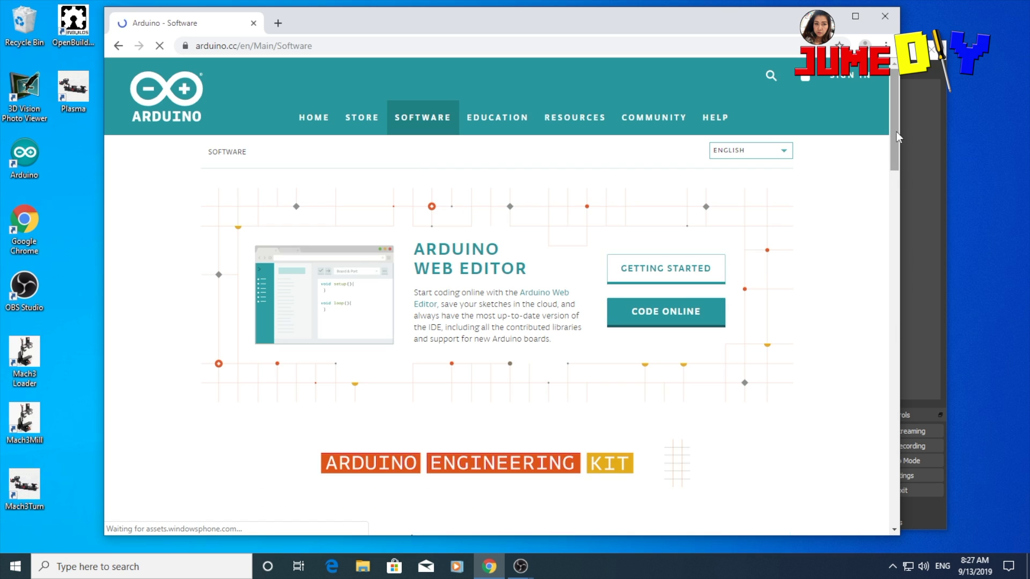
left_click_drag(897, 131, 881, 206)
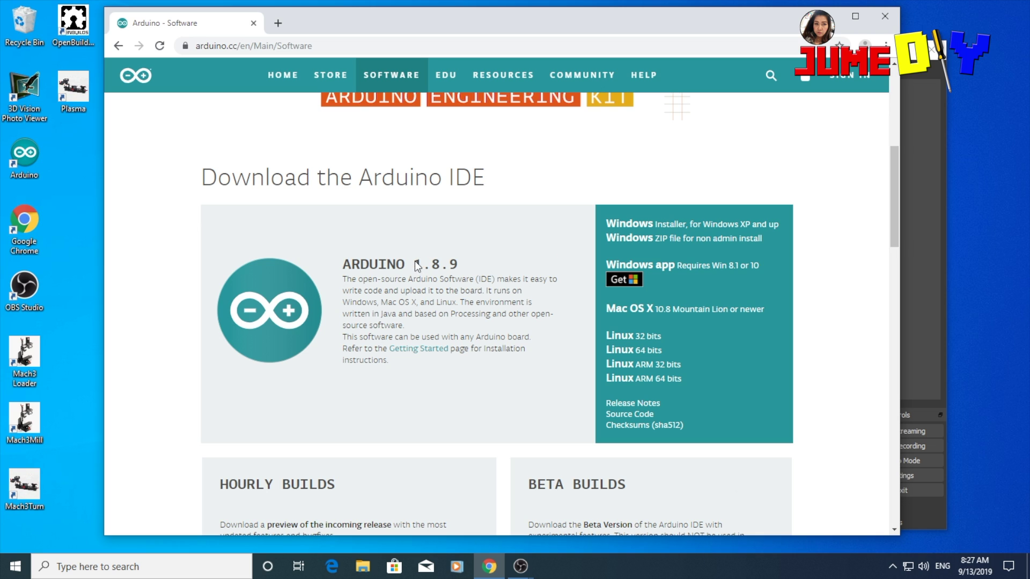
left_click_drag(415, 263, 465, 268)
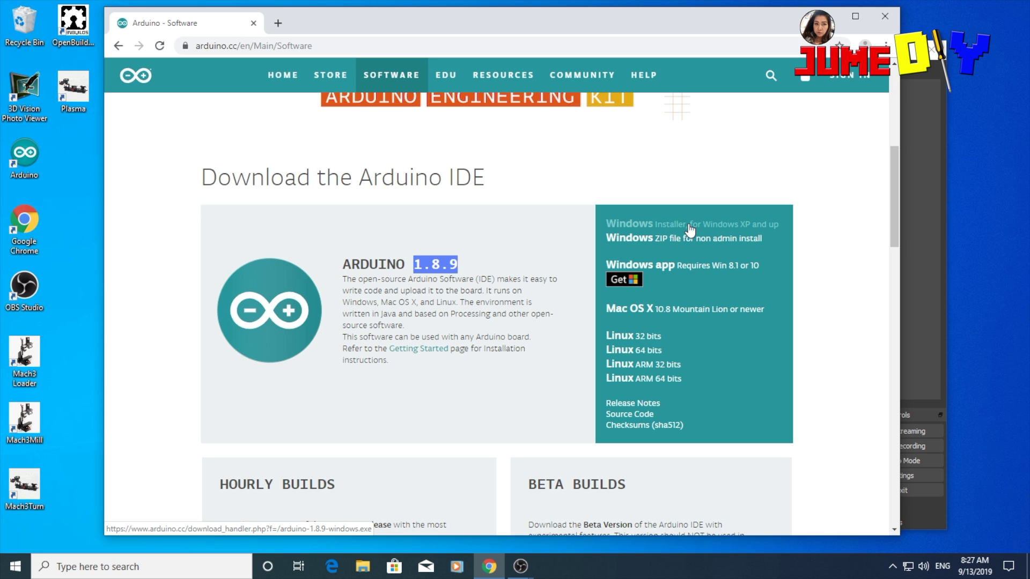
left_click(671, 227)
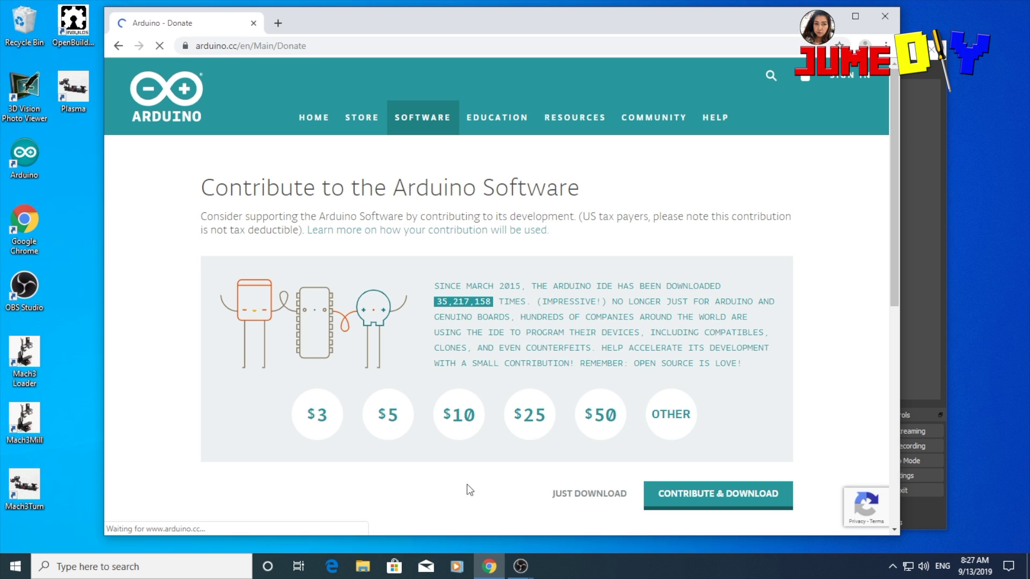
left_click(579, 498)
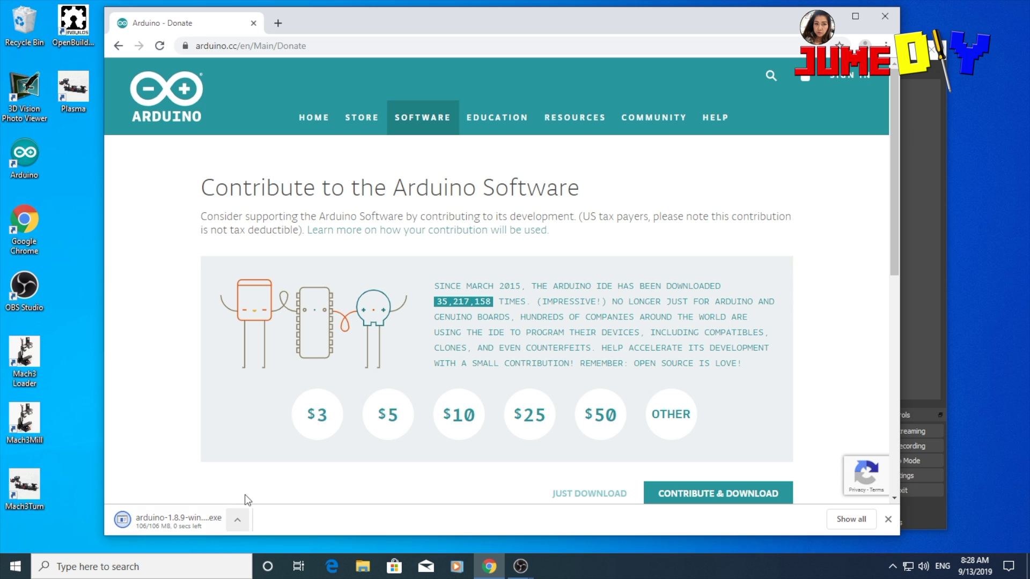
Show the downloaded Arduino installer in its folder and run arduino-1.8.9-windows (1) as administrator
left_click(237, 520)
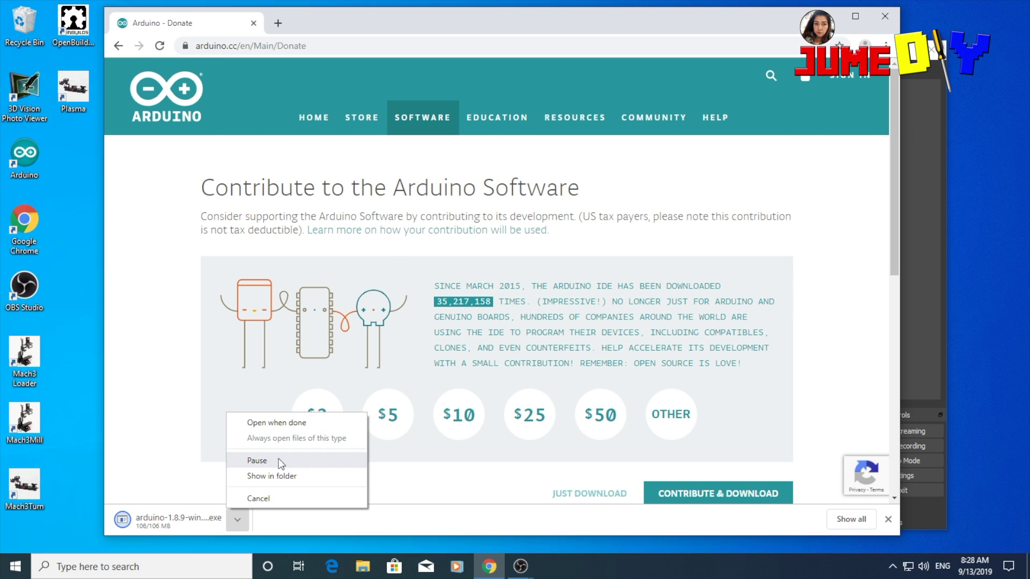
left_click(252, 465)
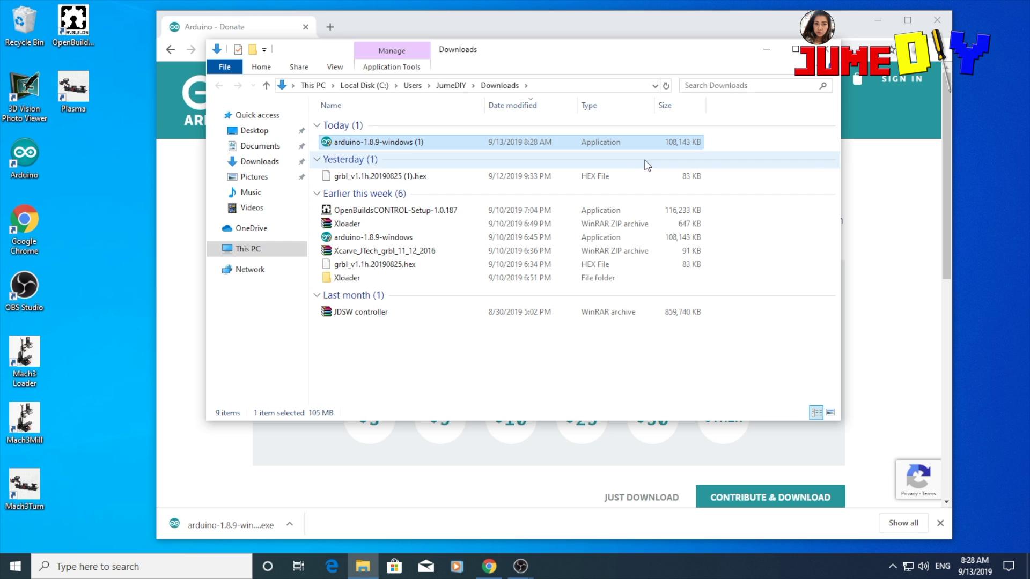
right_click(404, 147)
left_click(368, 141)
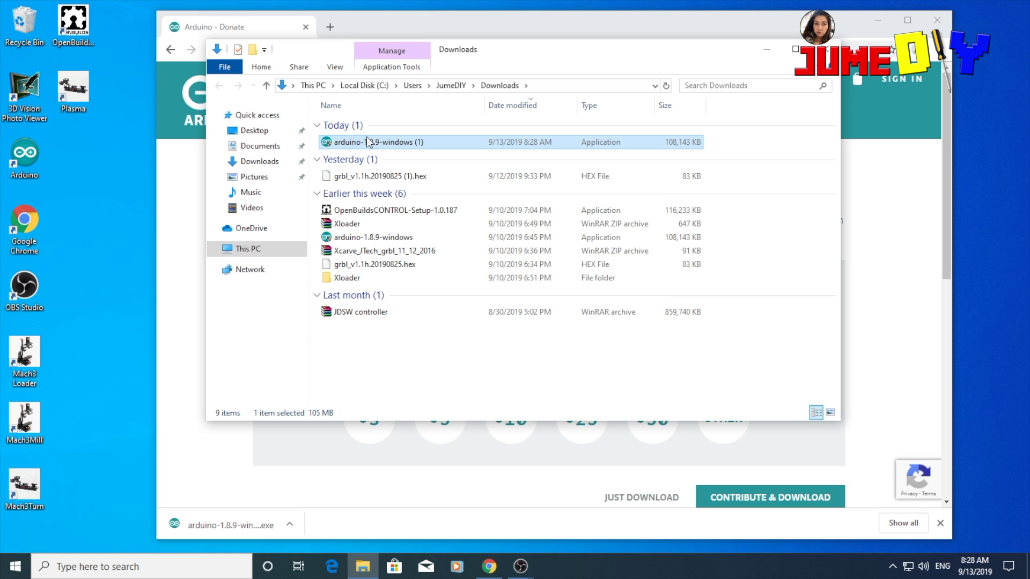
right_click(369, 141)
left_click(357, 148)
right_click(358, 148)
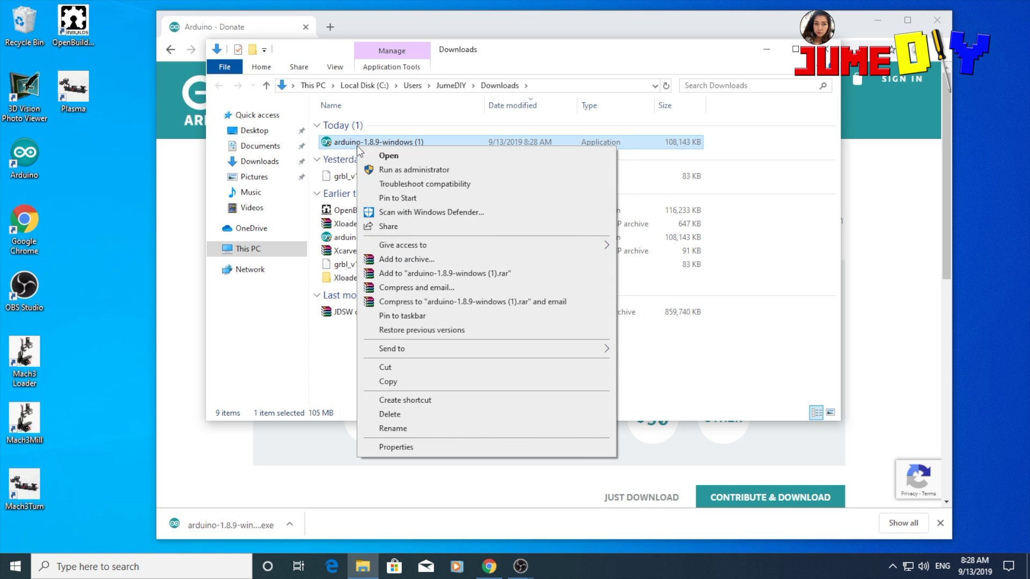
left_click(418, 170)
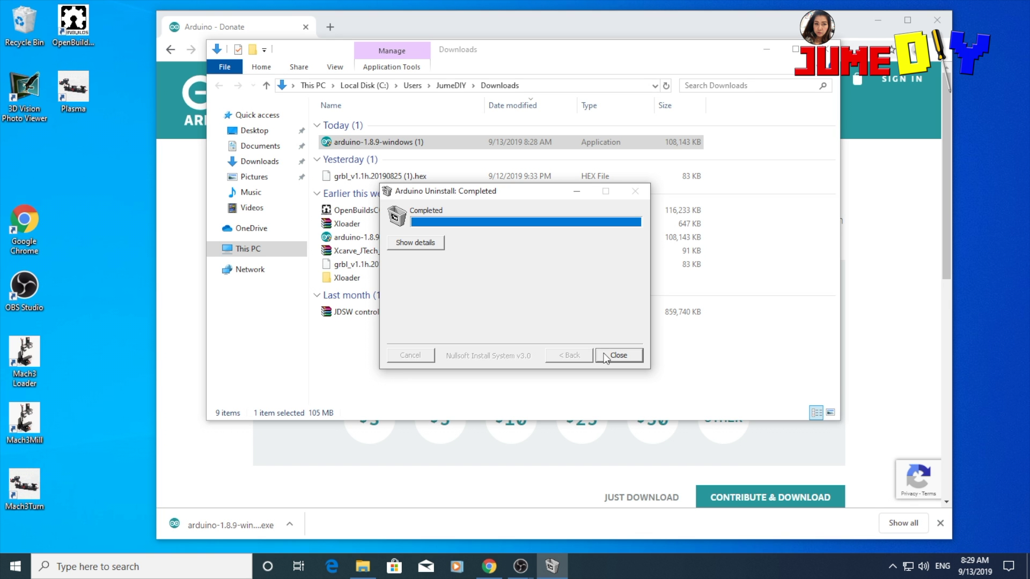
Close the finished uninstaller, accept the Arduino license, and install all components to C:\Program Files (x86)\Arduino
left_click(605, 354)
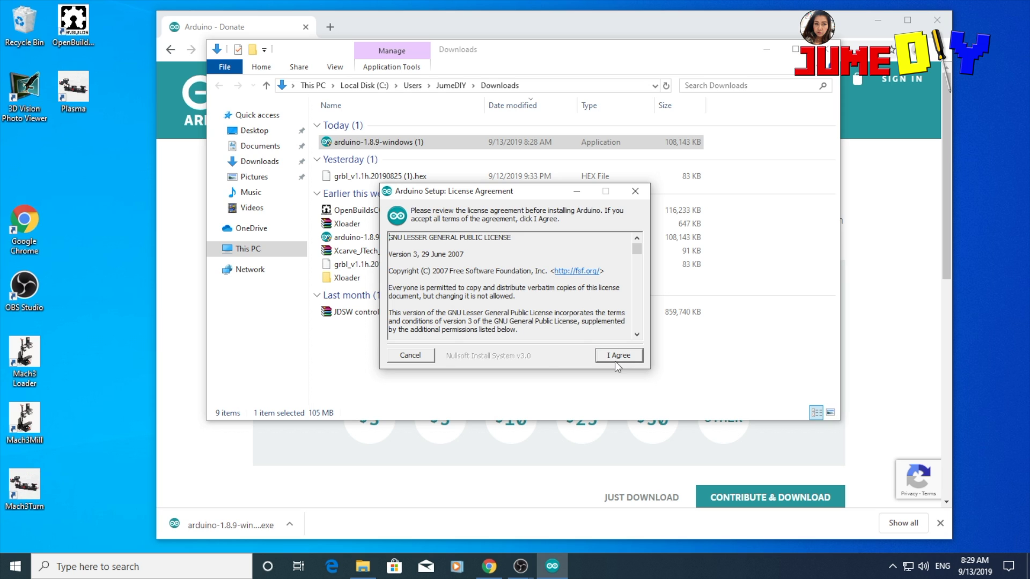
left_click(616, 360)
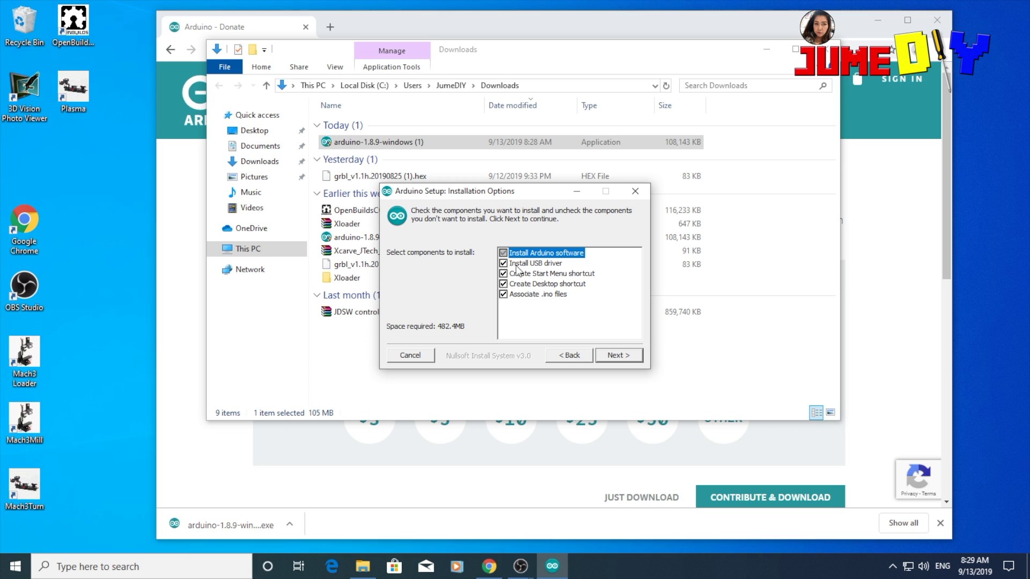
left_click(636, 358)
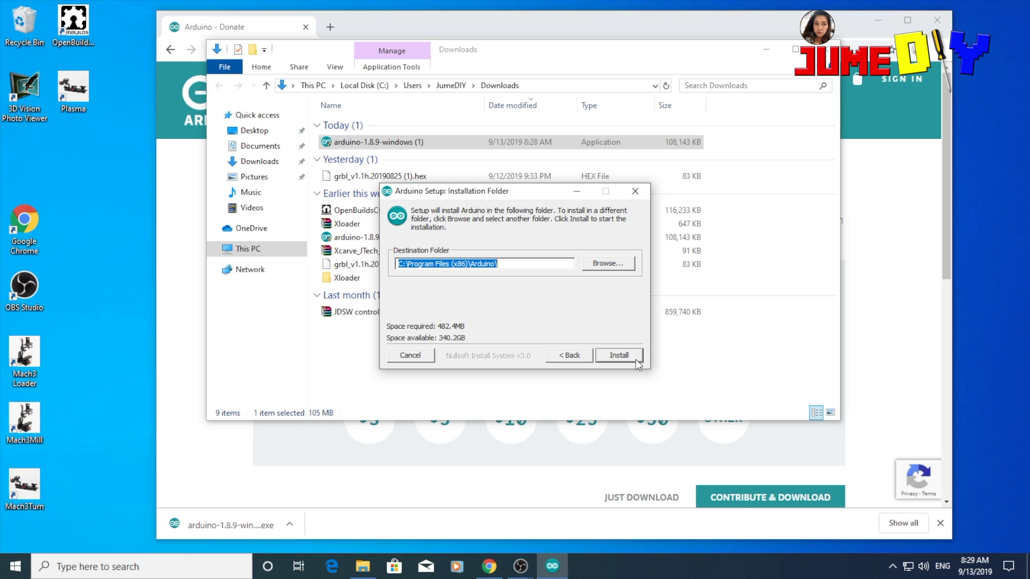
left_click(620, 356)
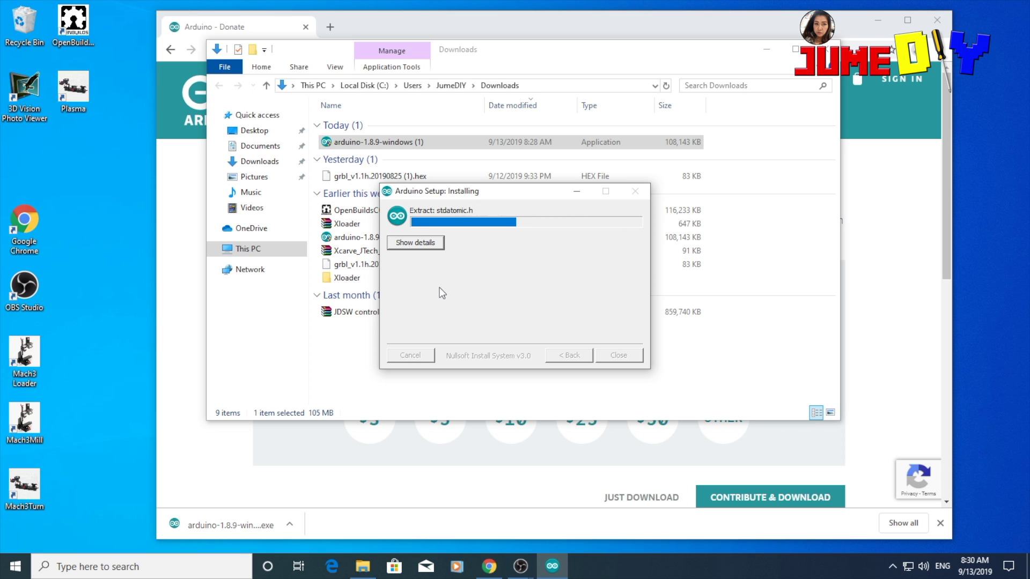
Allow the offered device software, including the Arduino USB Driver, to install and close the Arduino setup
left_click_drag(524, 192, 518, 186)
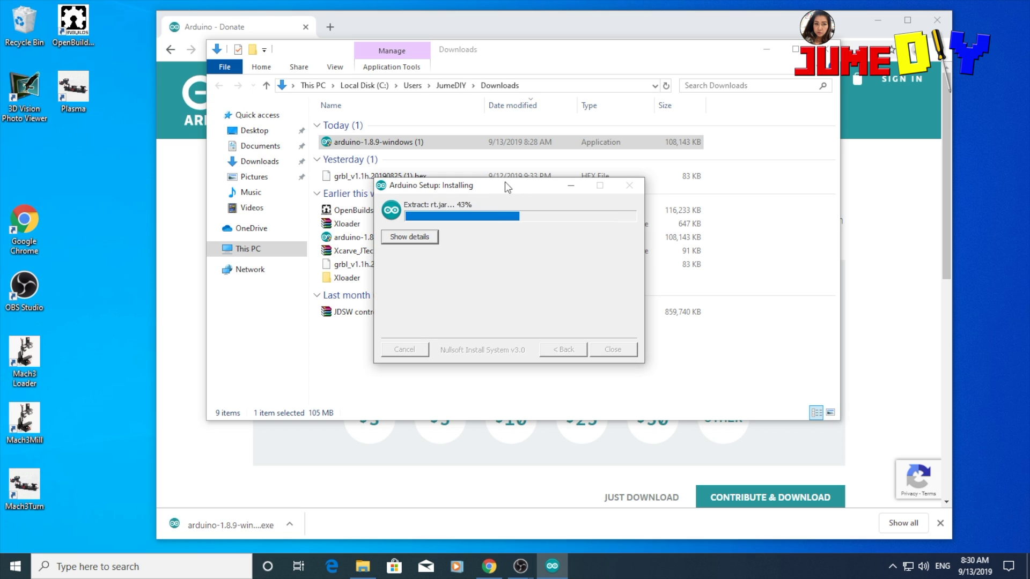
left_click(566, 291)
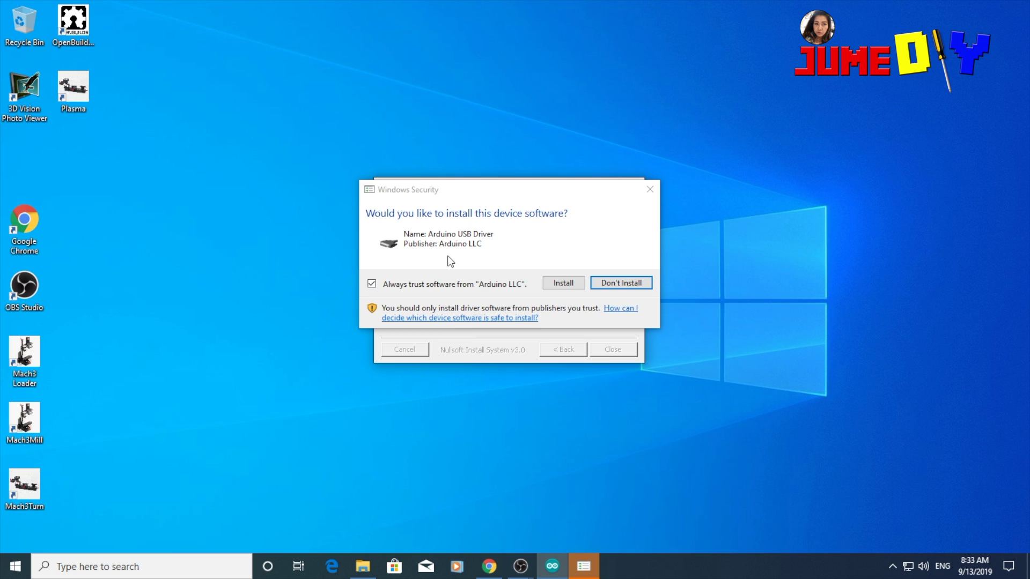
left_click(558, 285)
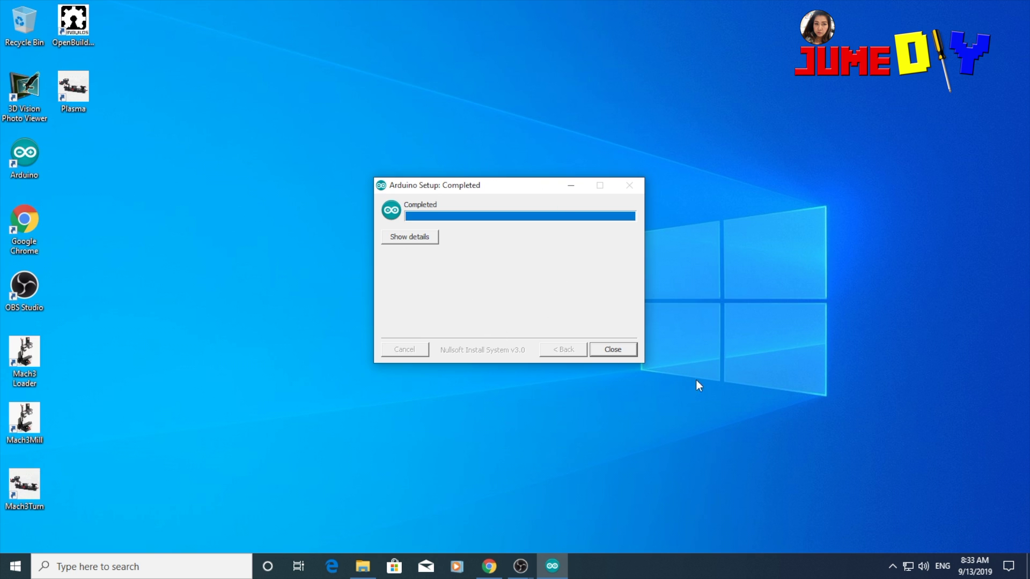
left_click(621, 349)
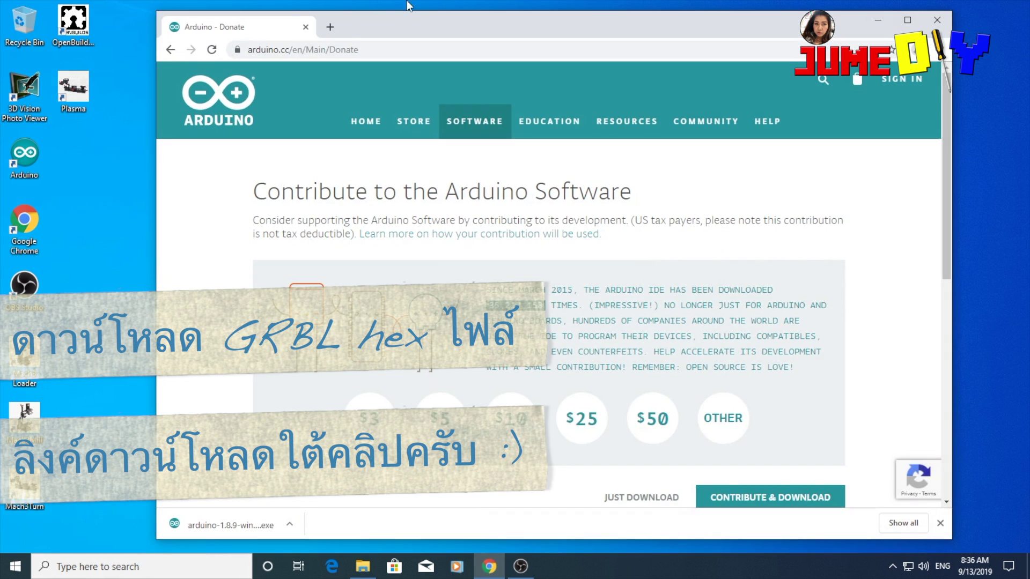
Search the web for "grbl hex file" and open the gnea/grbl Releases page on GitHub
left_click(365, 48)
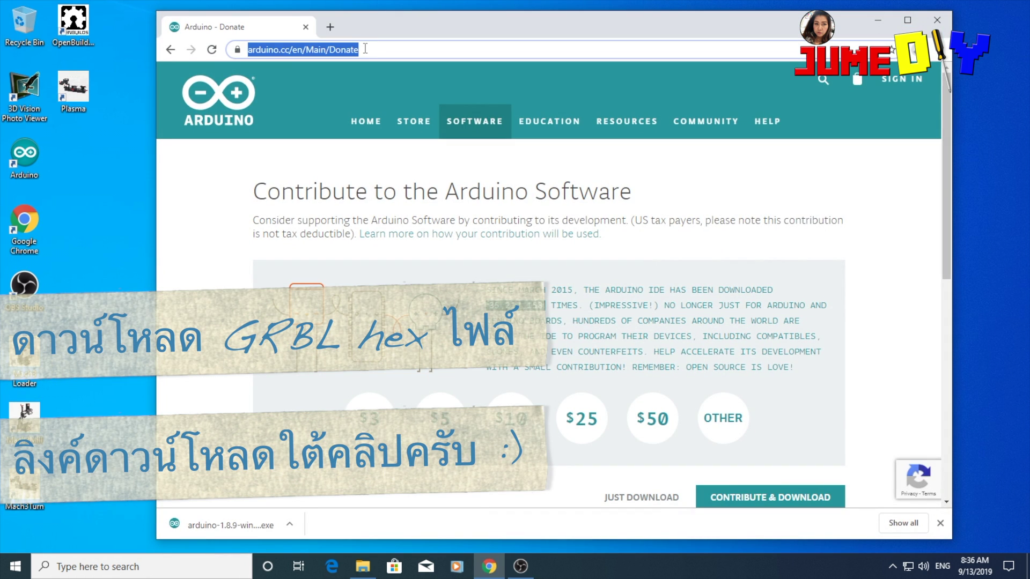
type("grbl")
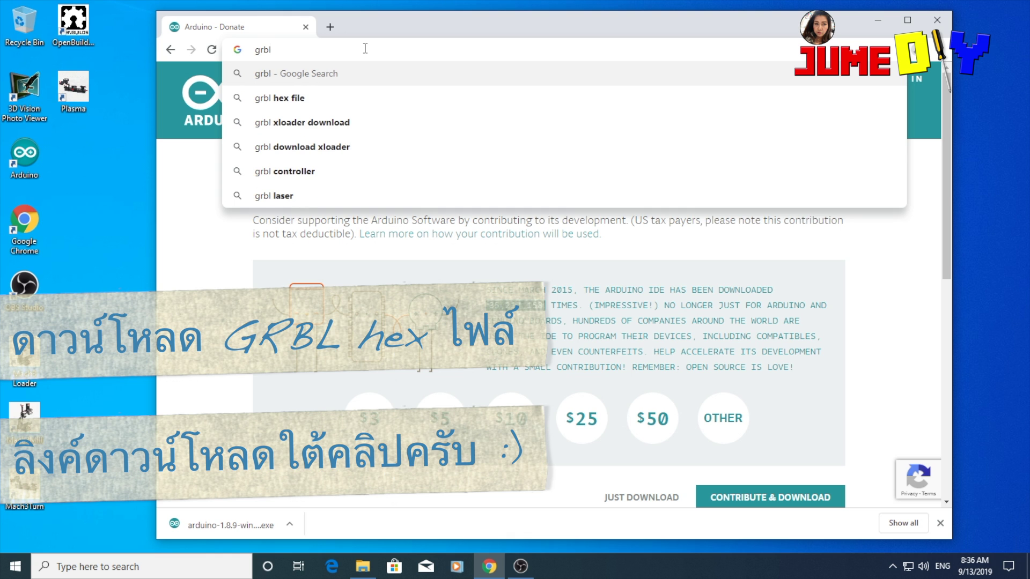
key("Down")
key("Return")
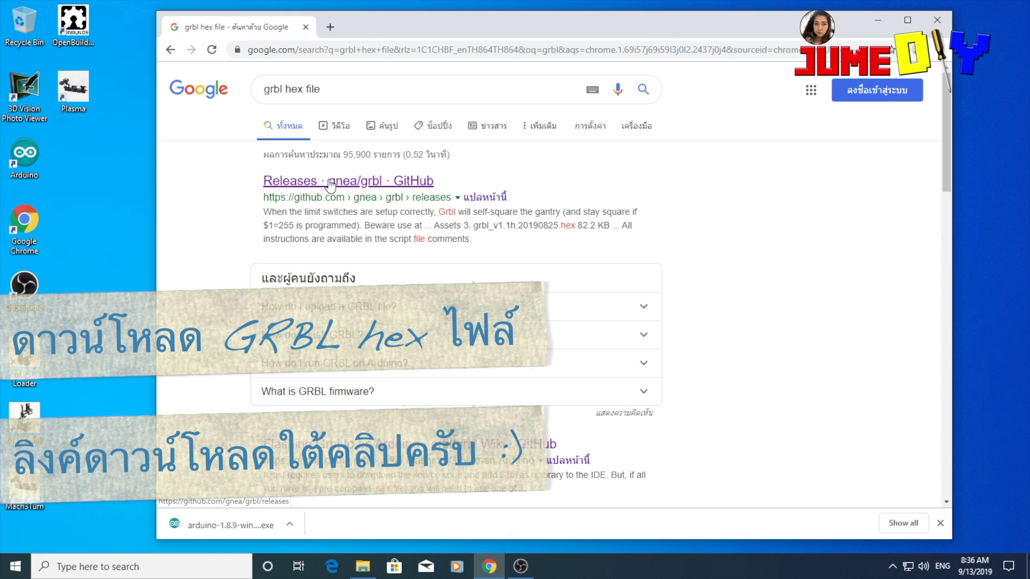
left_click(329, 181)
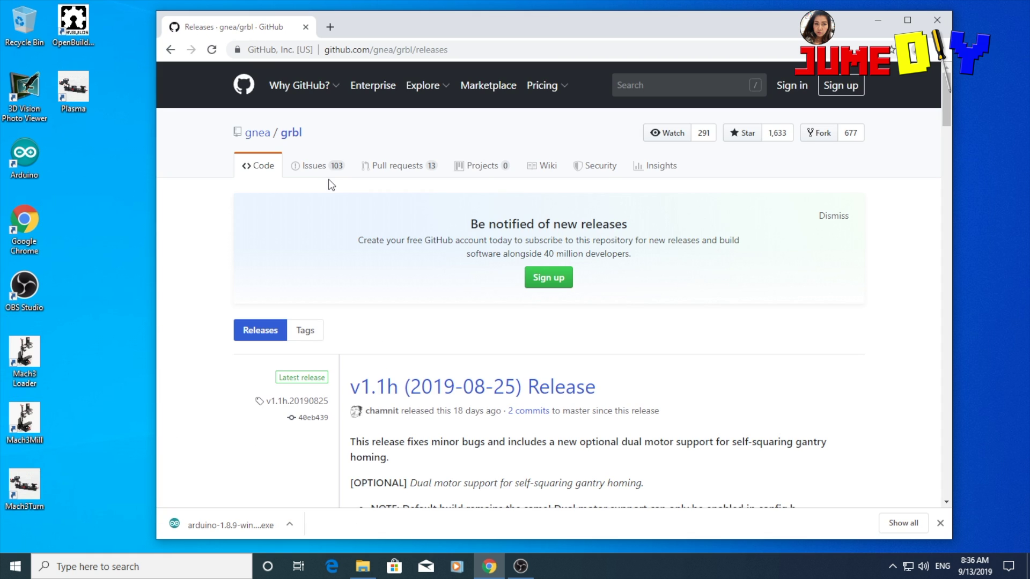
Download grbl_v1.1h.20190825.hex from the assets of the v1.1h (2019-08-25) release
left_click_drag(527, 26, 522, 20)
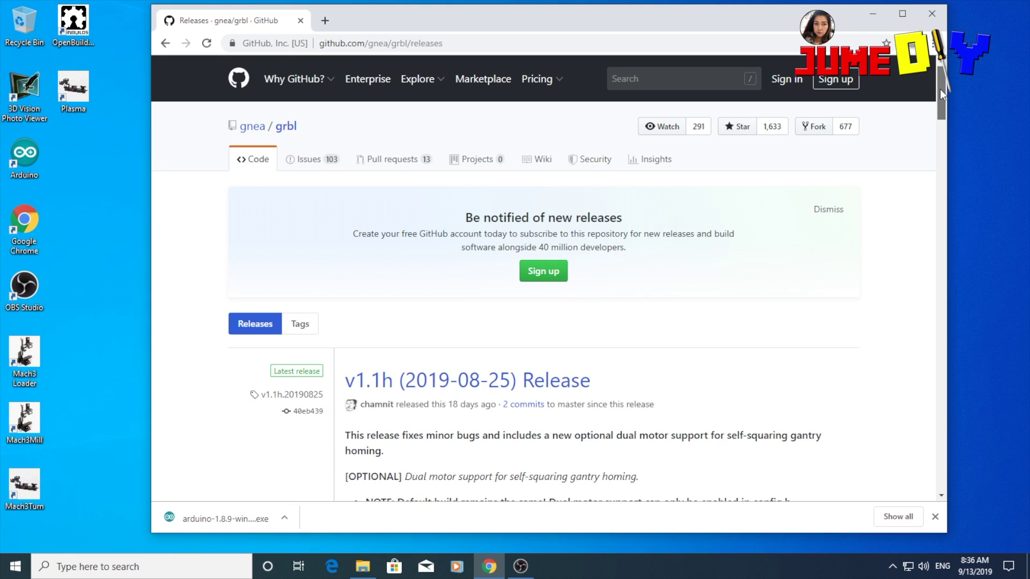
left_click_drag(940, 89, 938, 98)
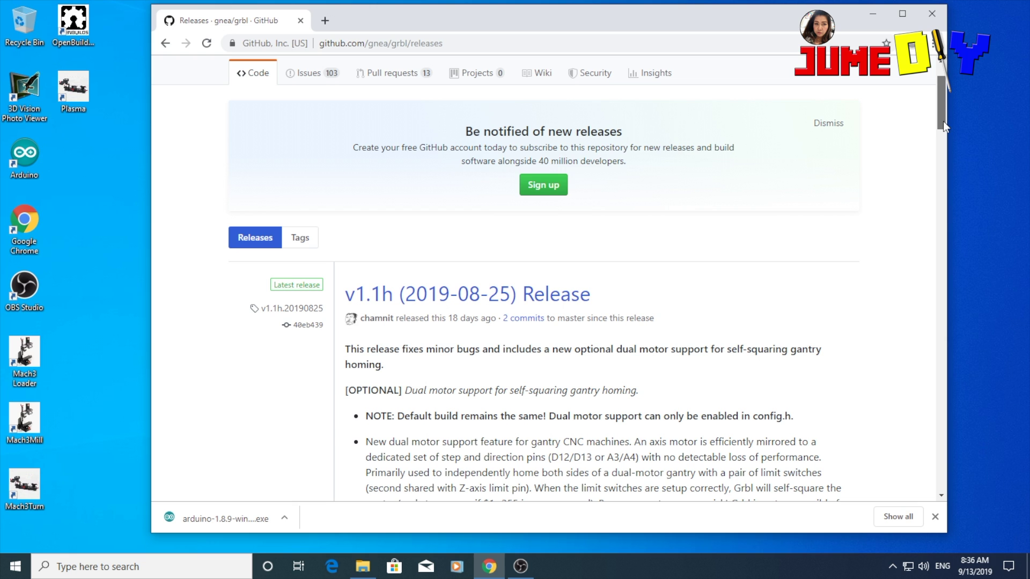
left_click_drag(943, 121, 936, 235)
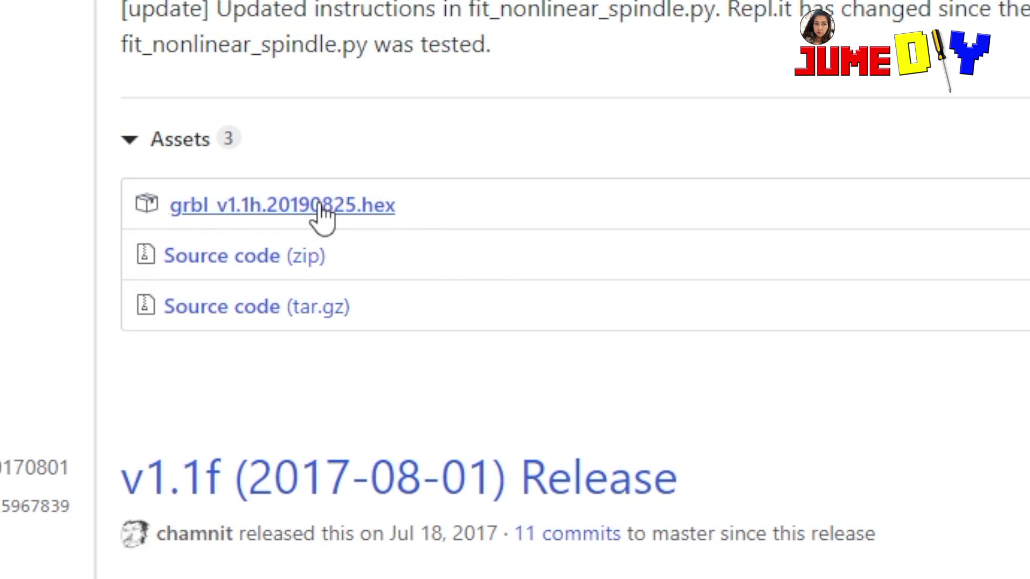
left_click(374, 211)
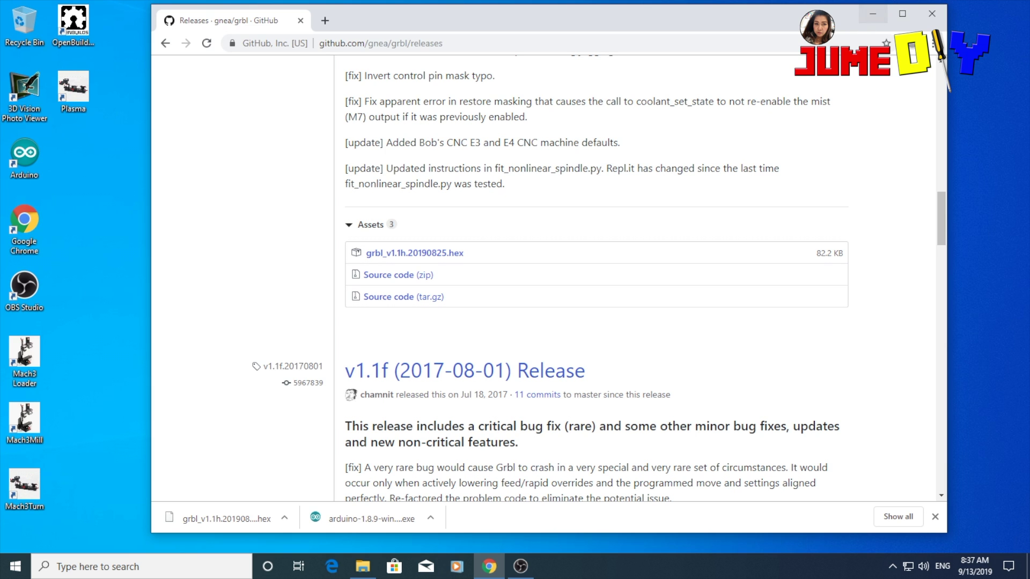
Close the browser and open the Xloader folder inside Downloads in File Explorer
left_click_drag(857, 25, 874, 31)
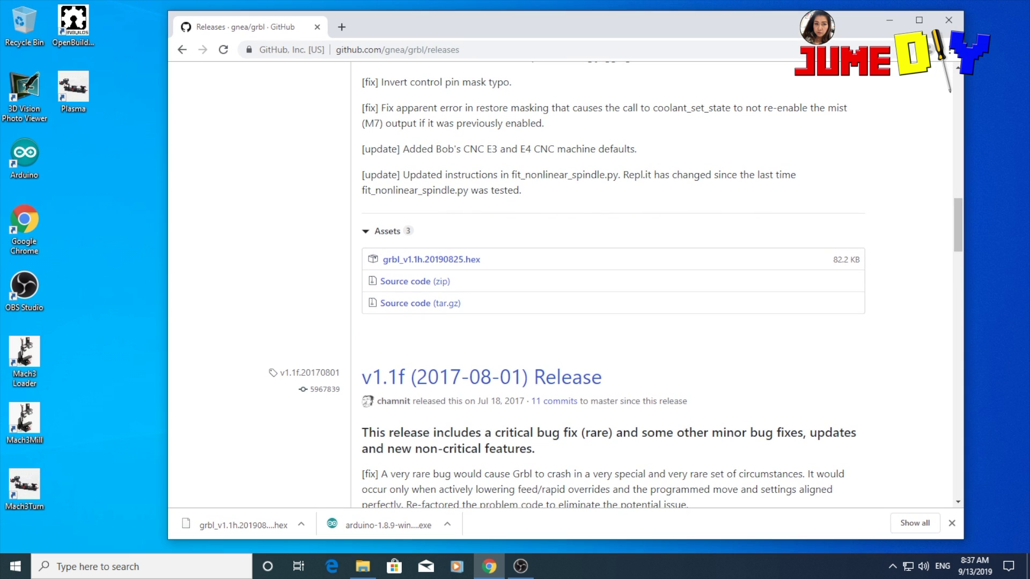
left_click(946, 20)
key("super+e")
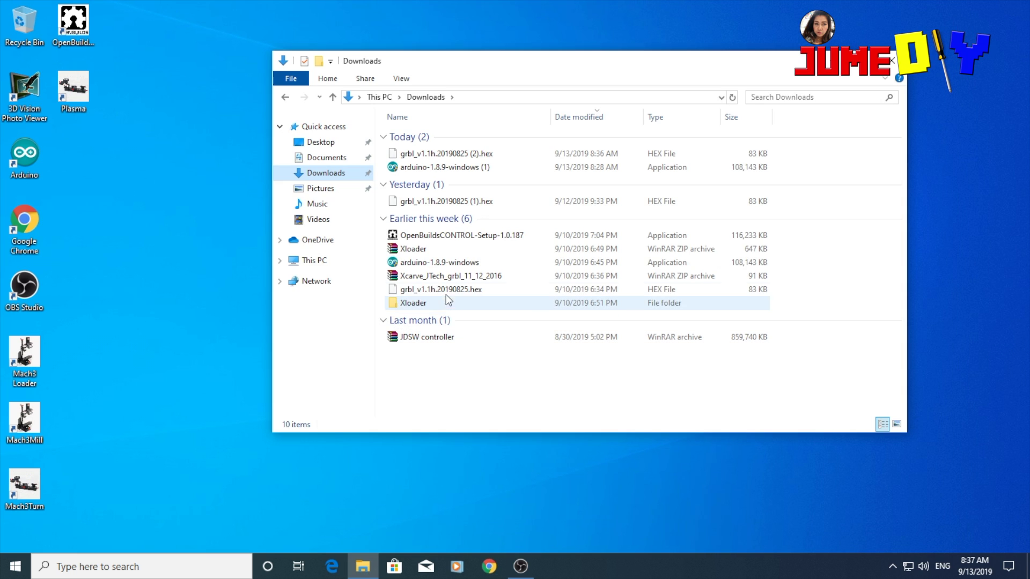
left_click(446, 248)
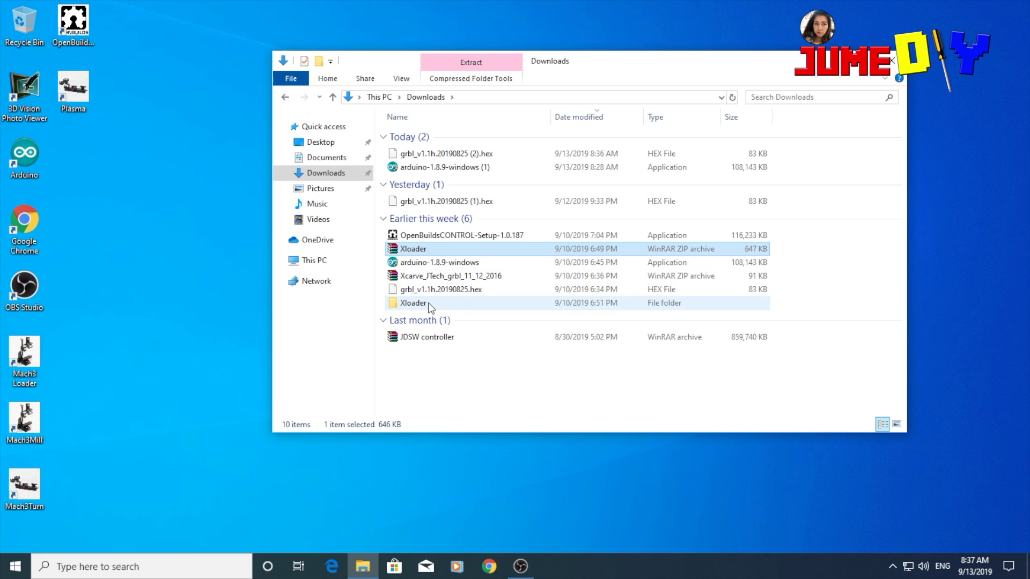
left_click(458, 302)
double_click(457, 303)
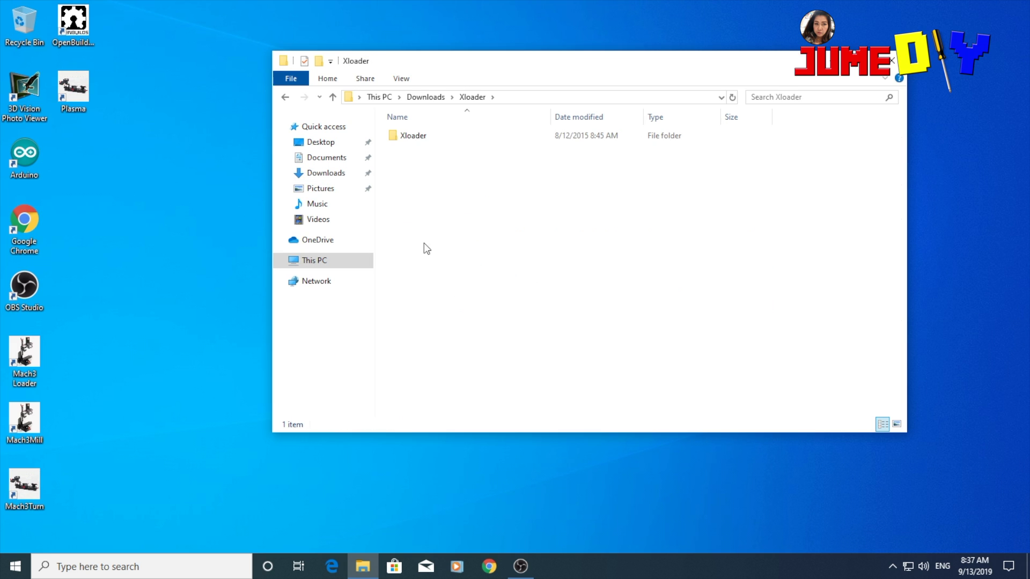
Open the inner Xloader folder and bring up the computer's power options
double_click(422, 140)
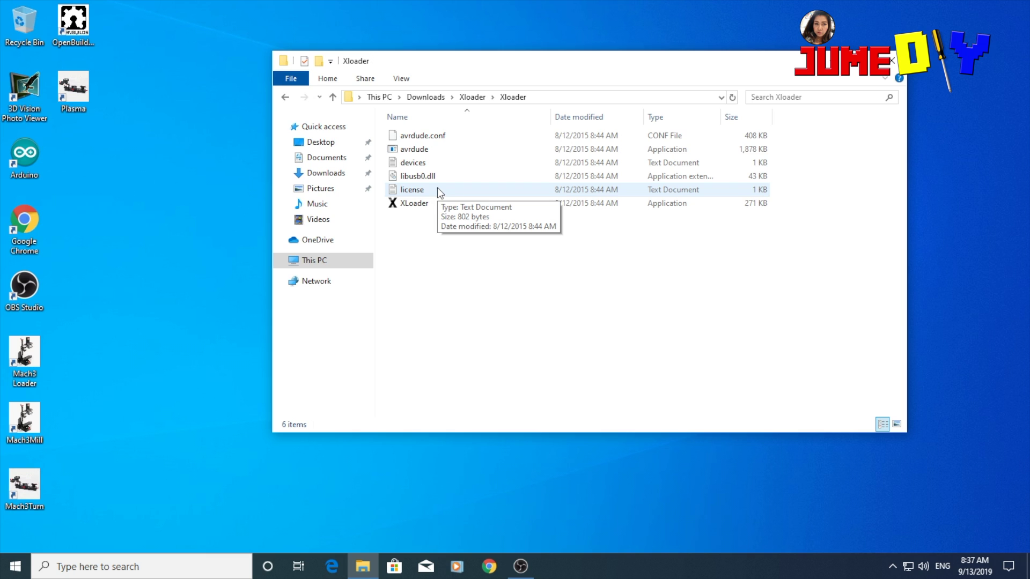
left_click_drag(484, 59, 475, 57)
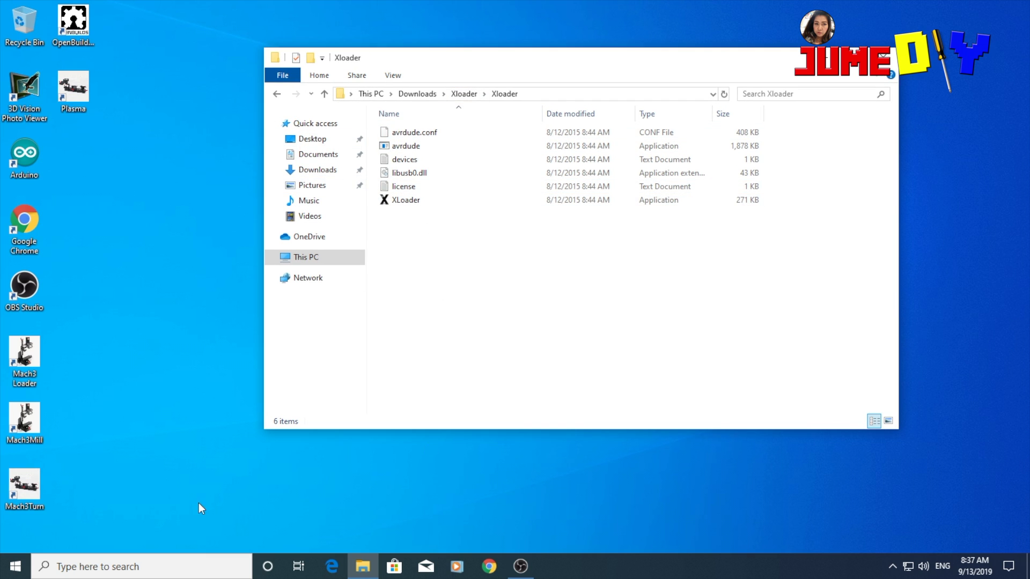
left_click(11, 573)
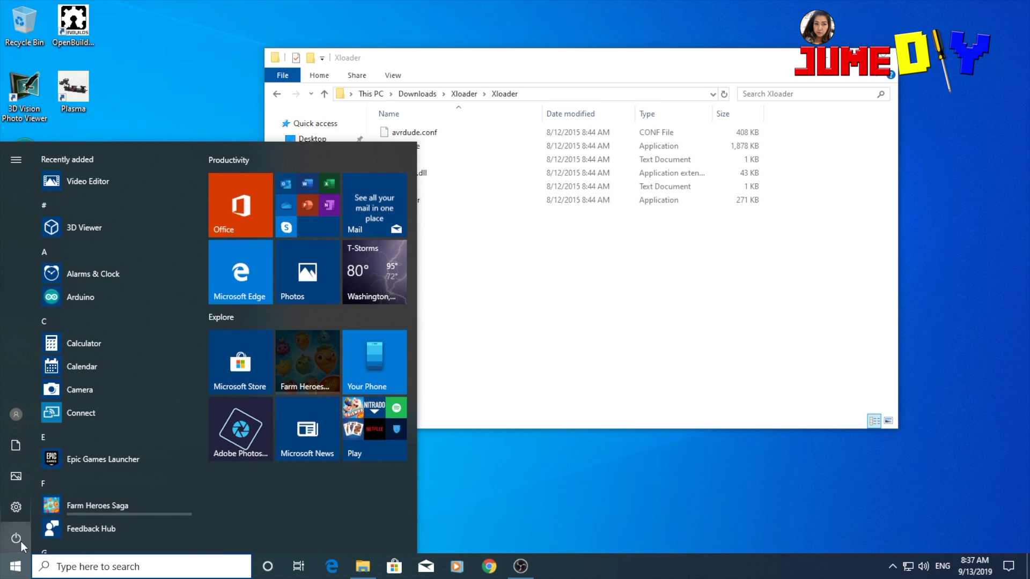
left_click(22, 541)
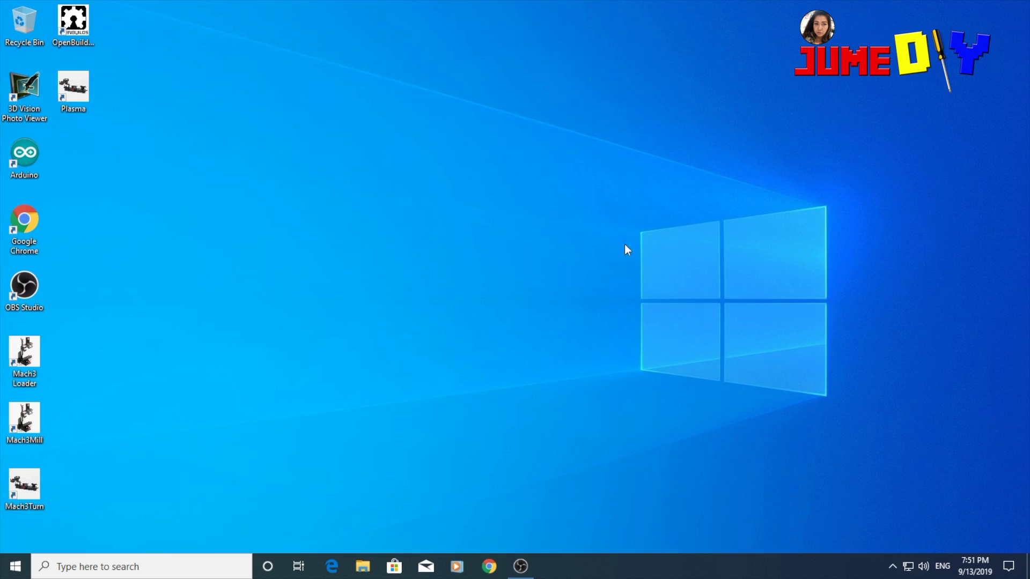
Browse in File Explorer from Downloads to the inner Xloader folder and launch the XLoader application
left_click(362, 567)
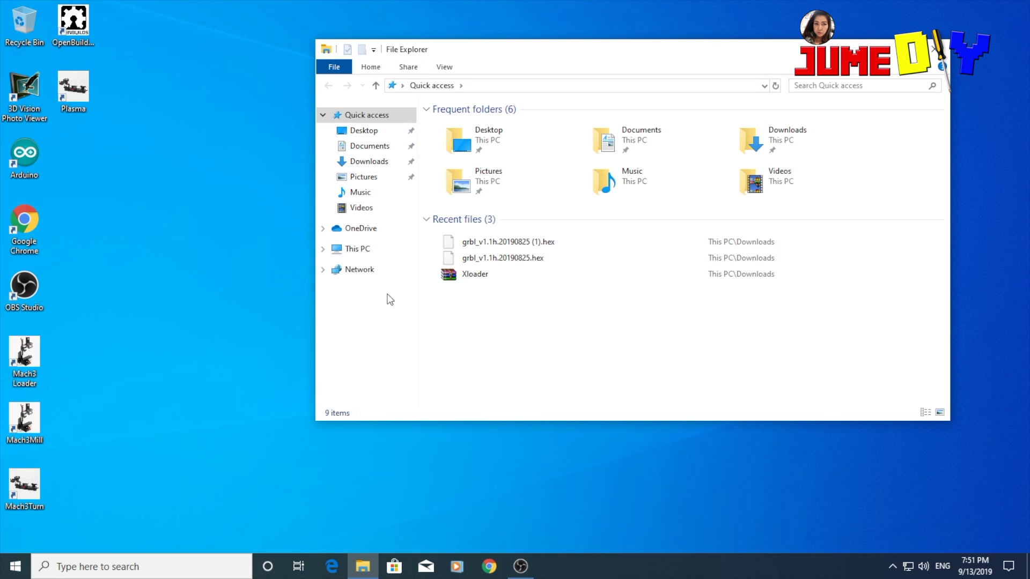
left_click(368, 162)
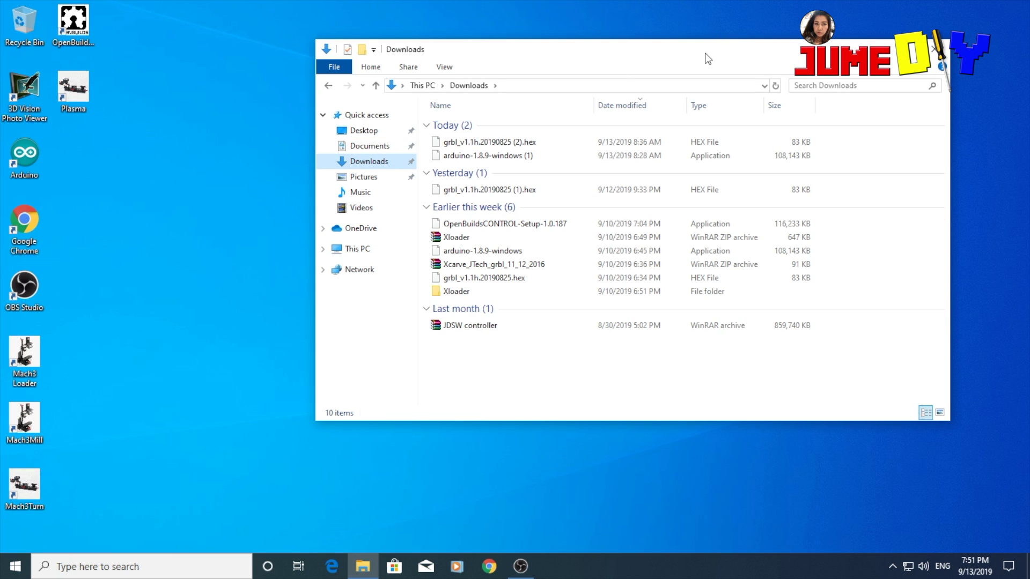
left_click_drag(709, 59, 569, 53)
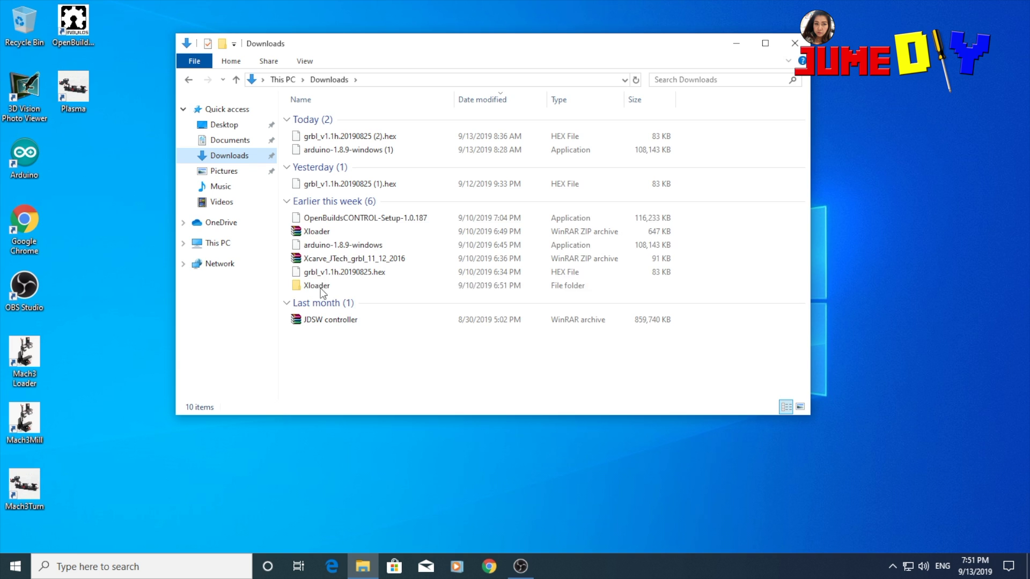
left_click(370, 285)
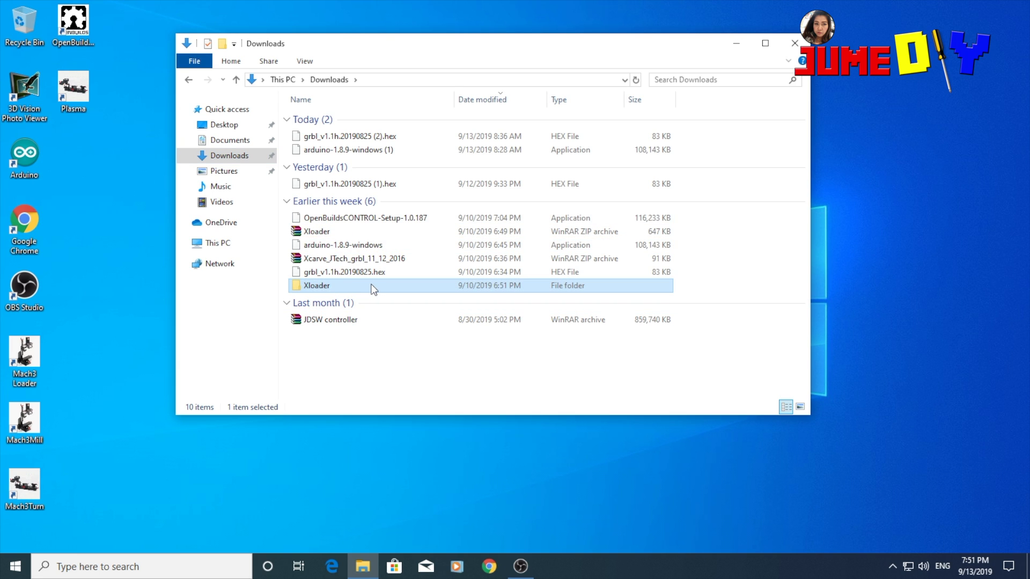
double_click(374, 289)
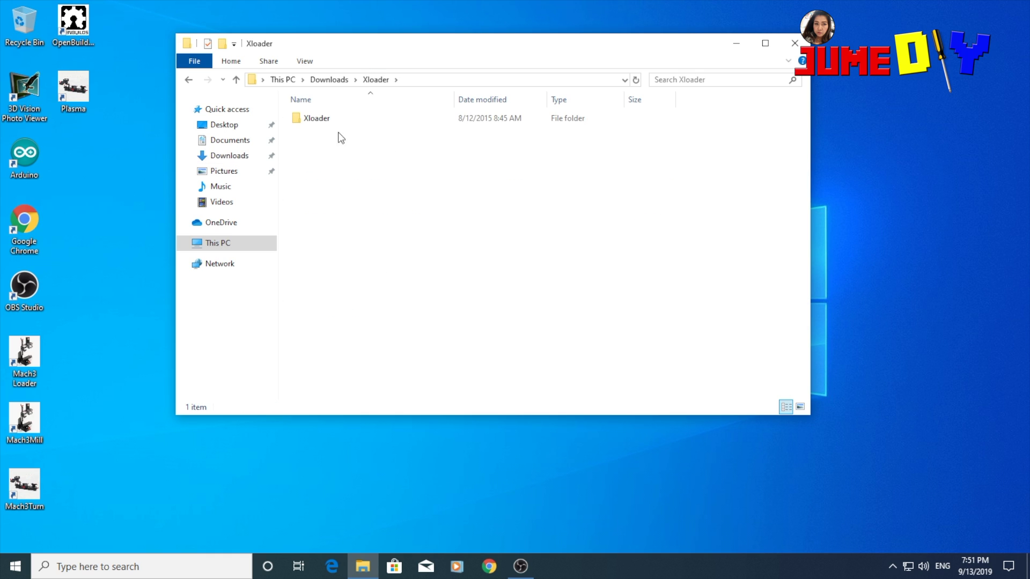
double_click(339, 130)
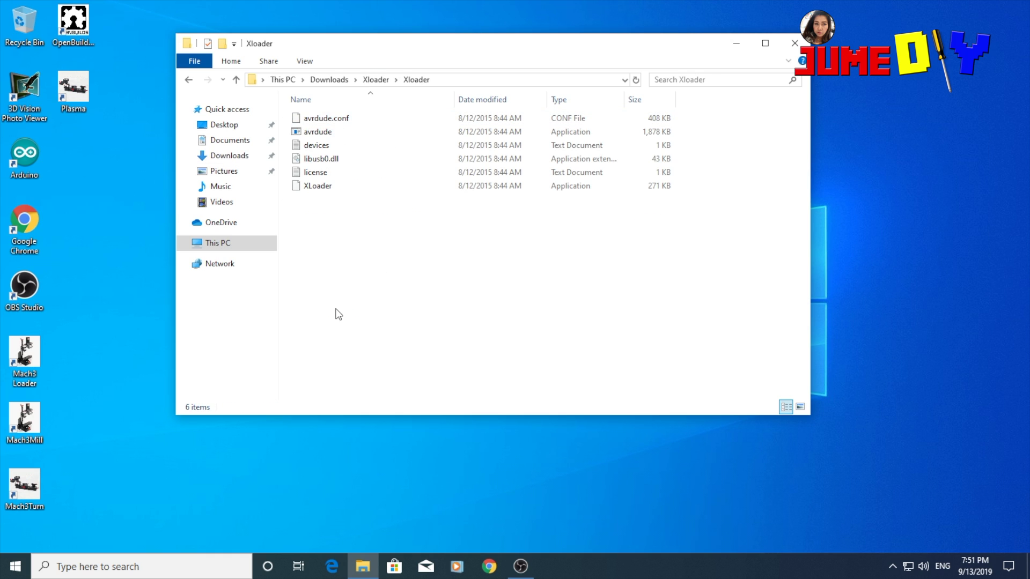
left_click(334, 187)
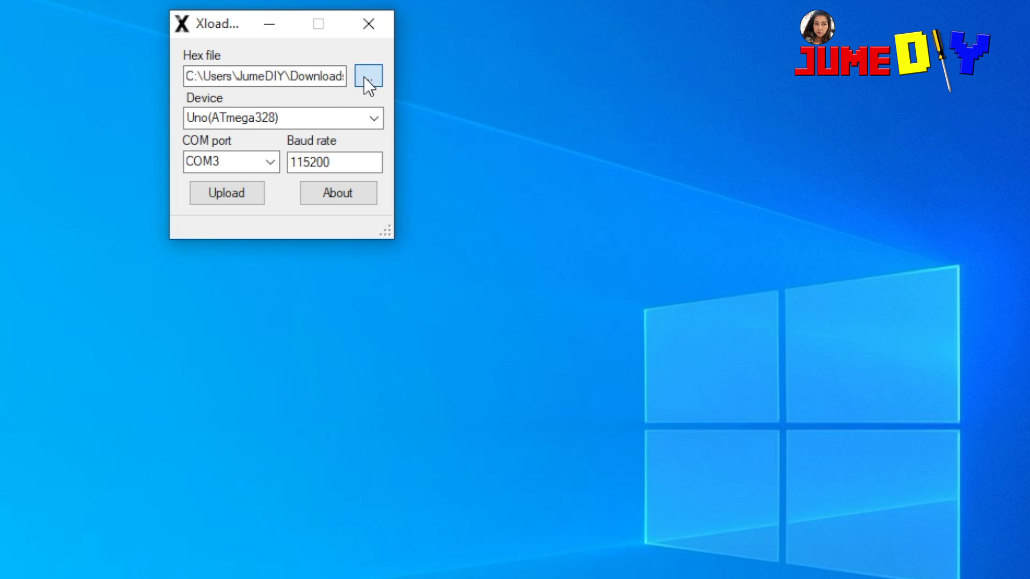
Load grbl_v1.1h.20190825.hex from the Downloads folder as XLoader's hex file
left_click(365, 78)
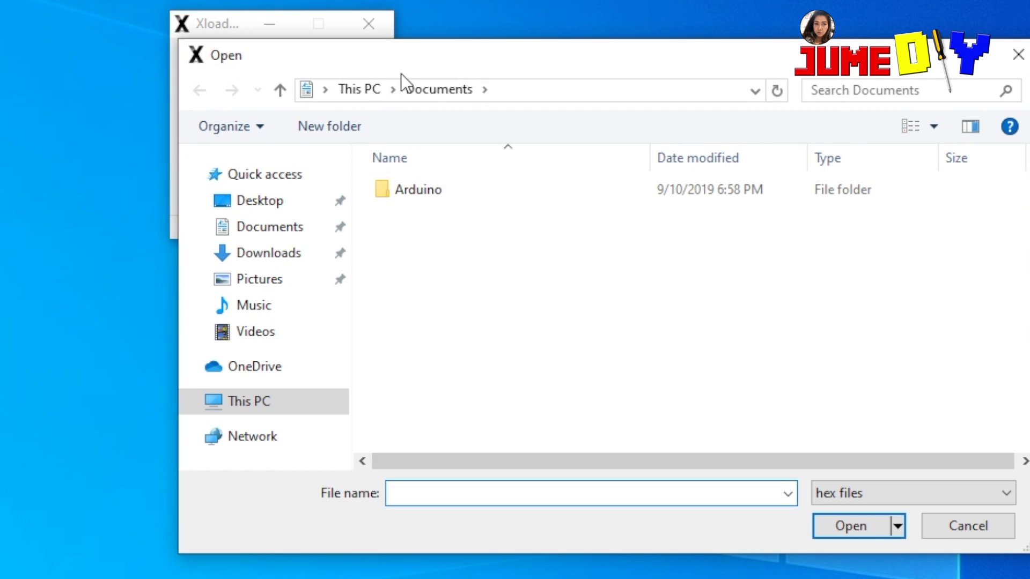
left_click_drag(416, 63, 384, 57)
left_click(280, 257)
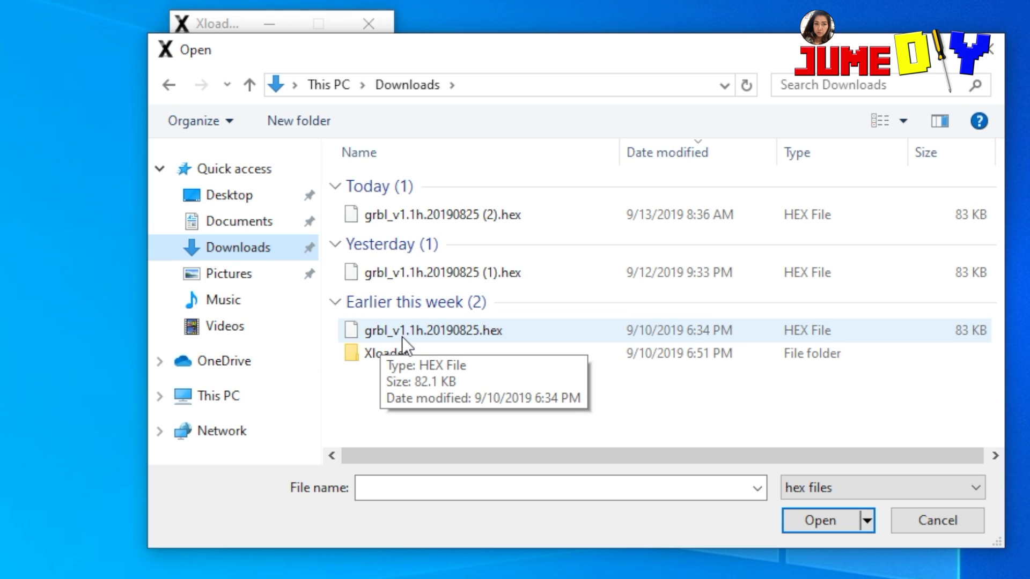
left_click(470, 334)
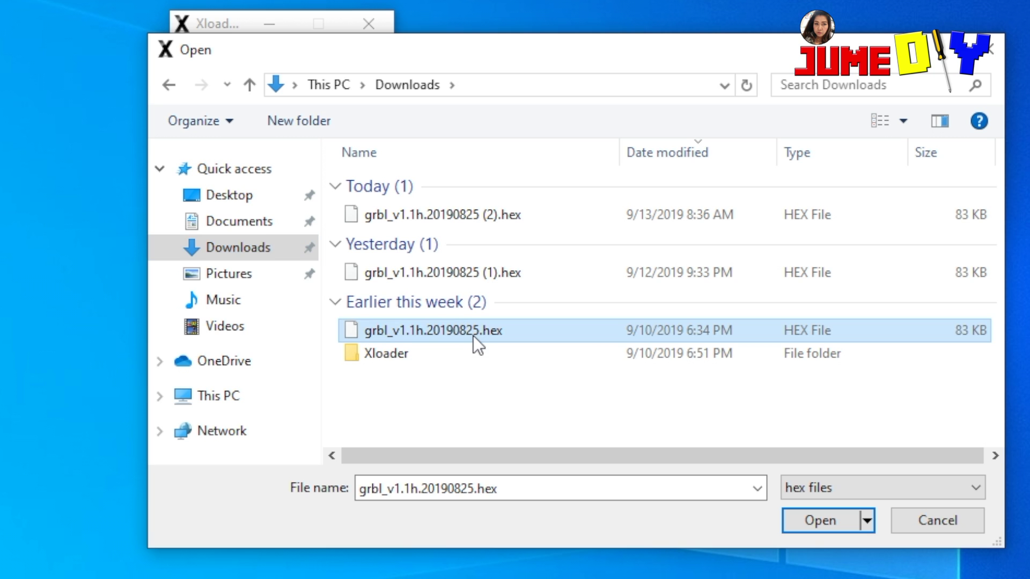
left_click(818, 519)
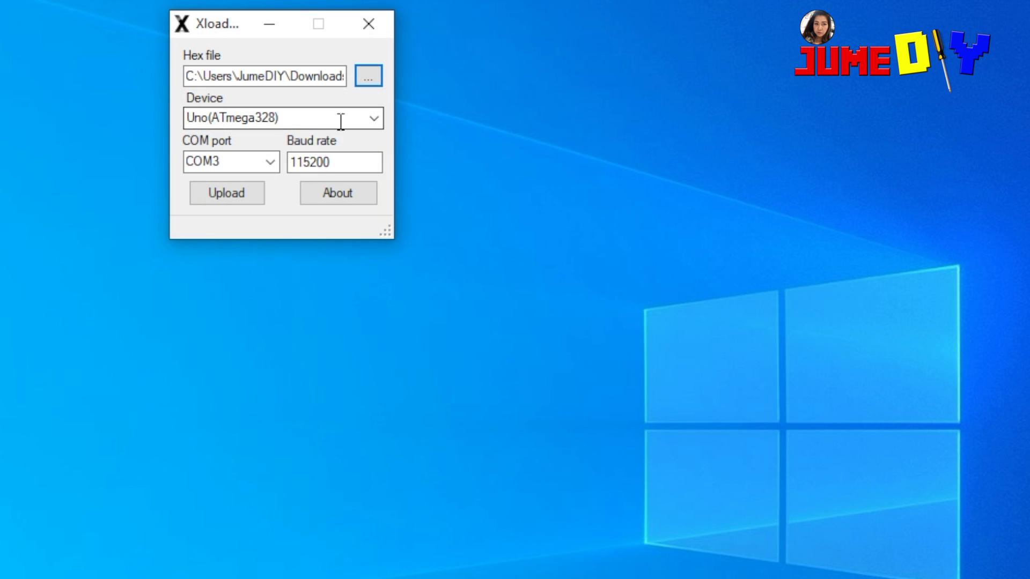
Choose Uno(ATmega328) as the device and COM3 as the COM port in XLoader
left_click(375, 118)
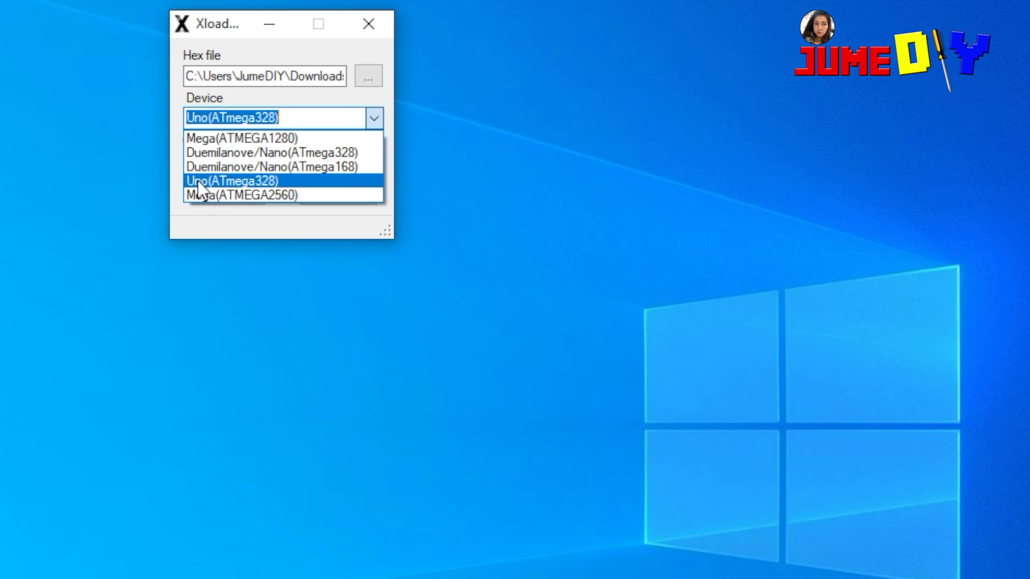
left_click(250, 183)
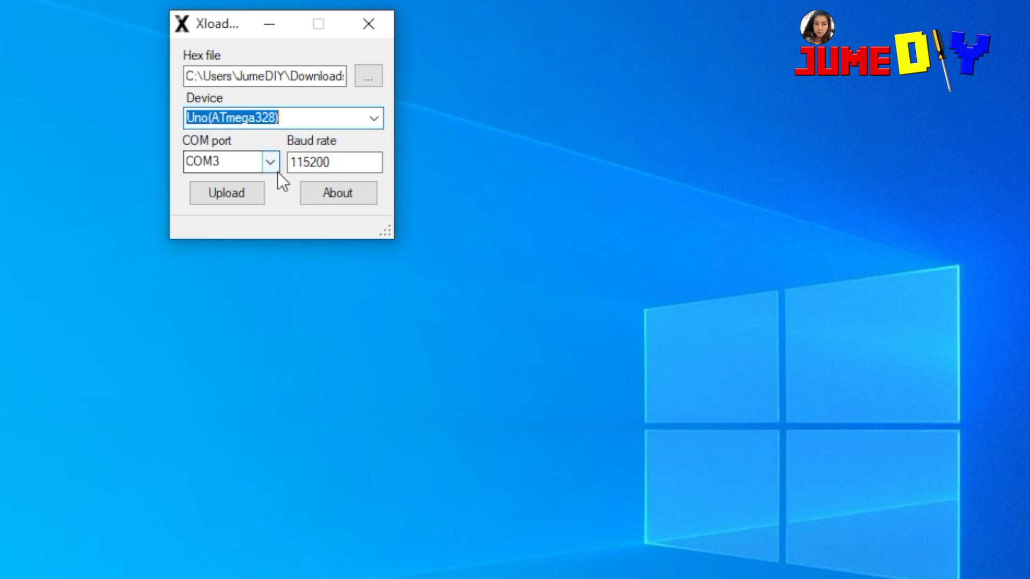
left_click(270, 162)
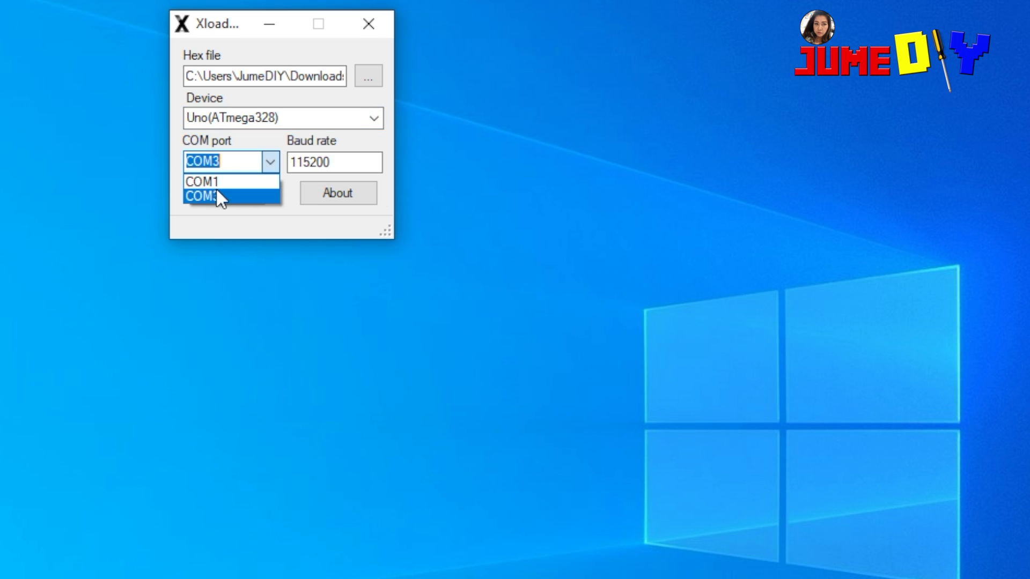
left_click(228, 196)
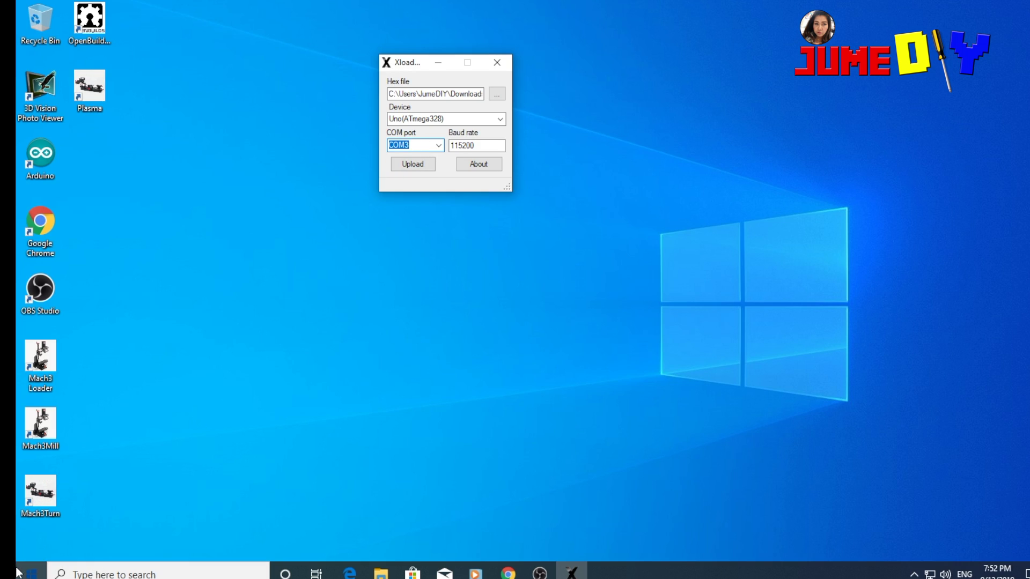
Search the Windows Settings for Device Manager and open it
left_click(21, 572)
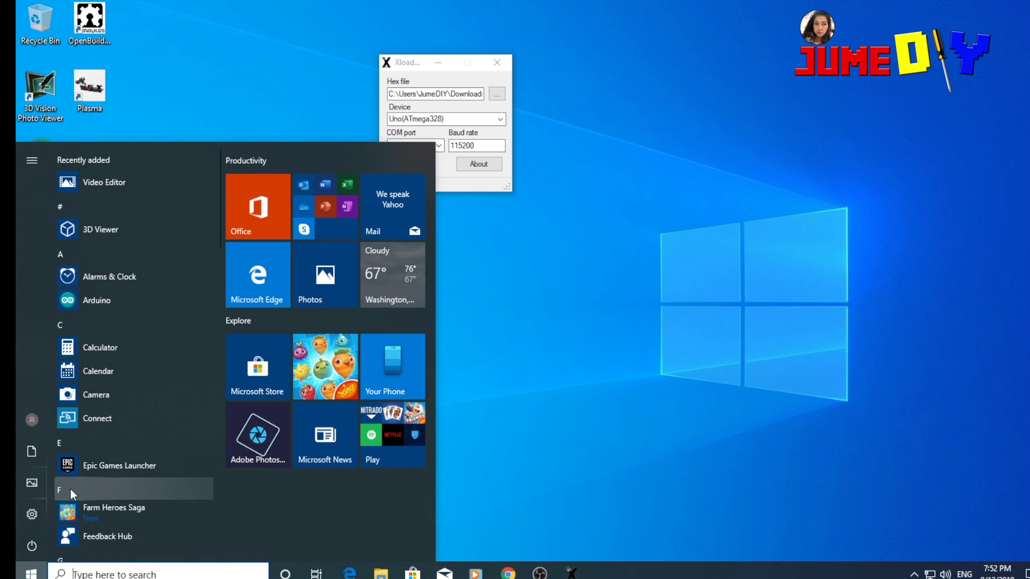
mouse_move(23, 507)
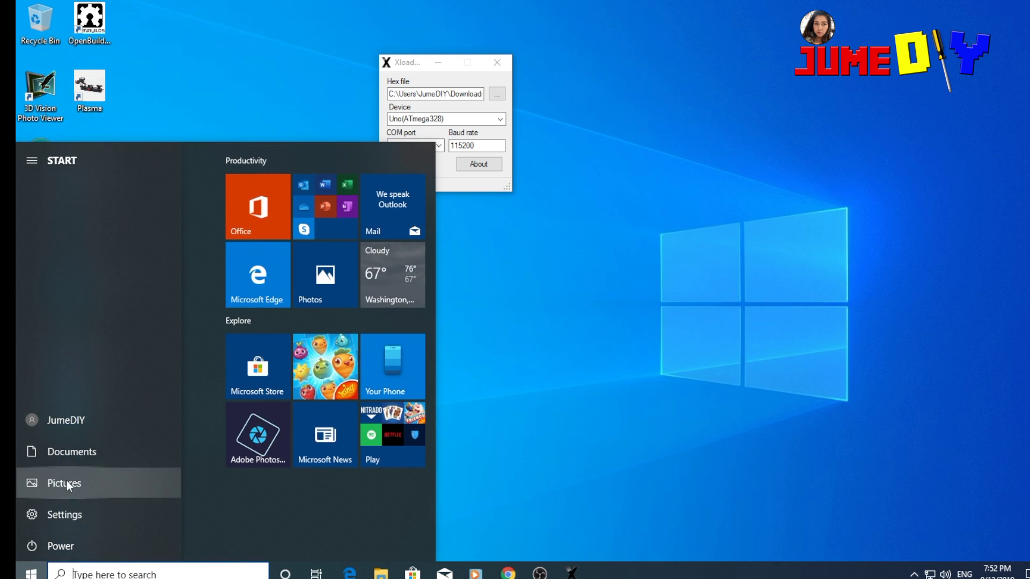
left_click(79, 512)
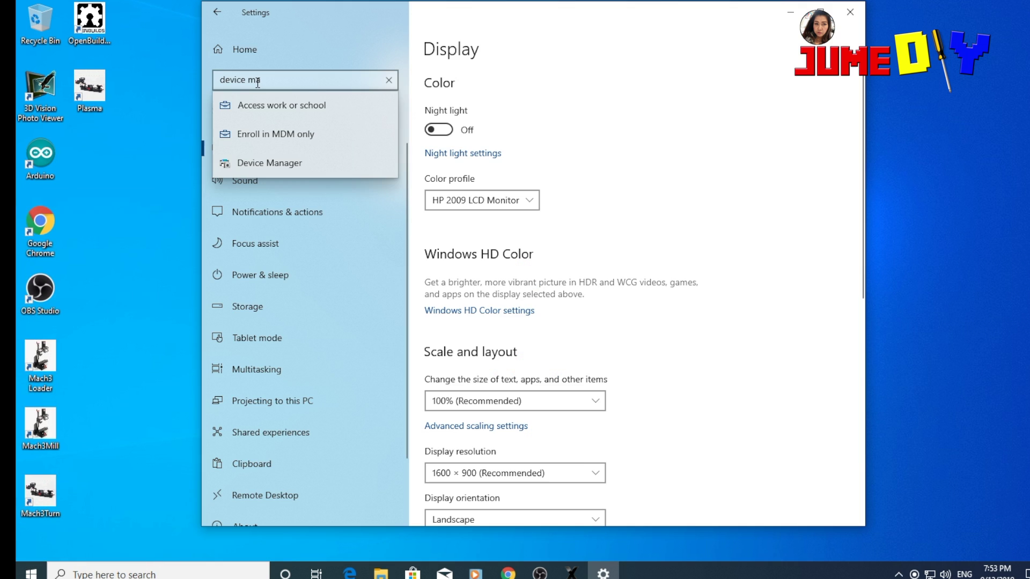
left_click(273, 160)
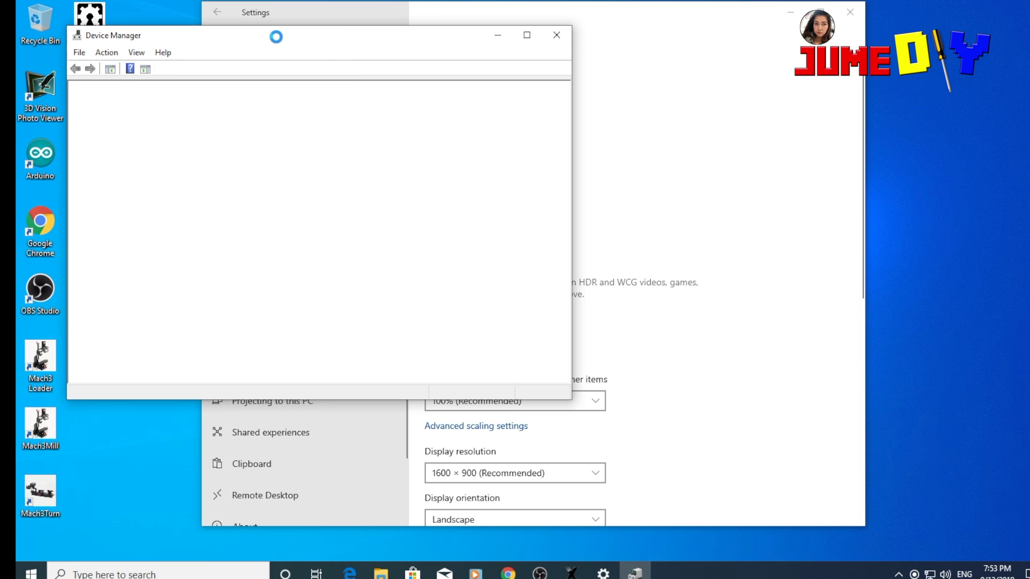
Check the Arduino Uno's COM port number under Ports (COM & LPT), and close Device Manager
left_click_drag(276, 37, 391, 57)
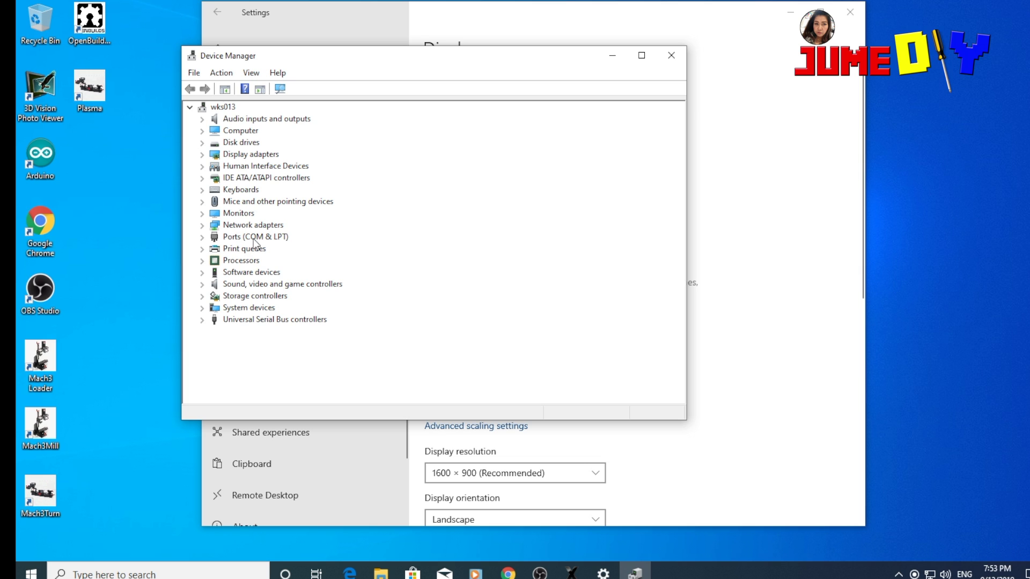
left_click(204, 238)
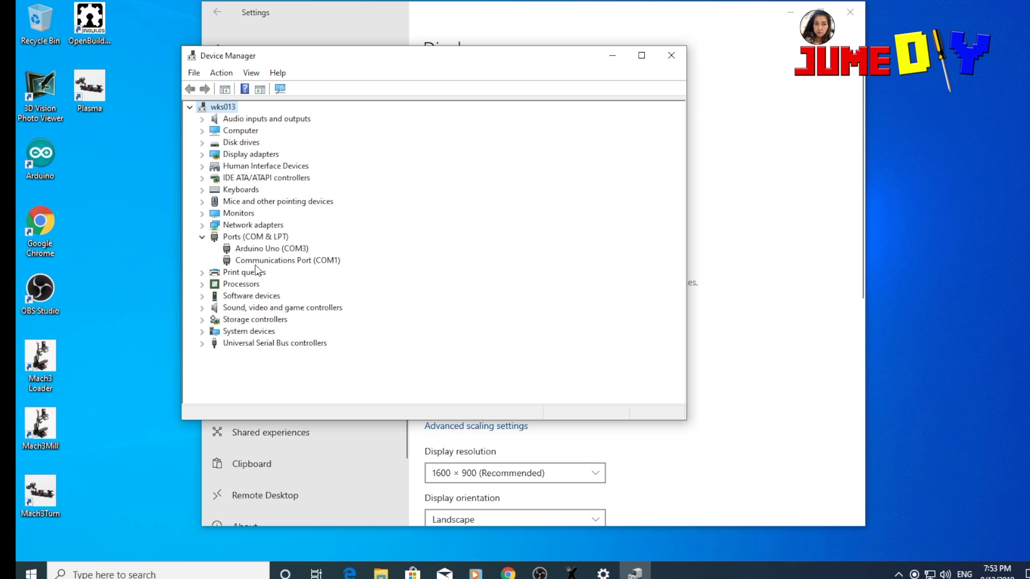
left_click(243, 251)
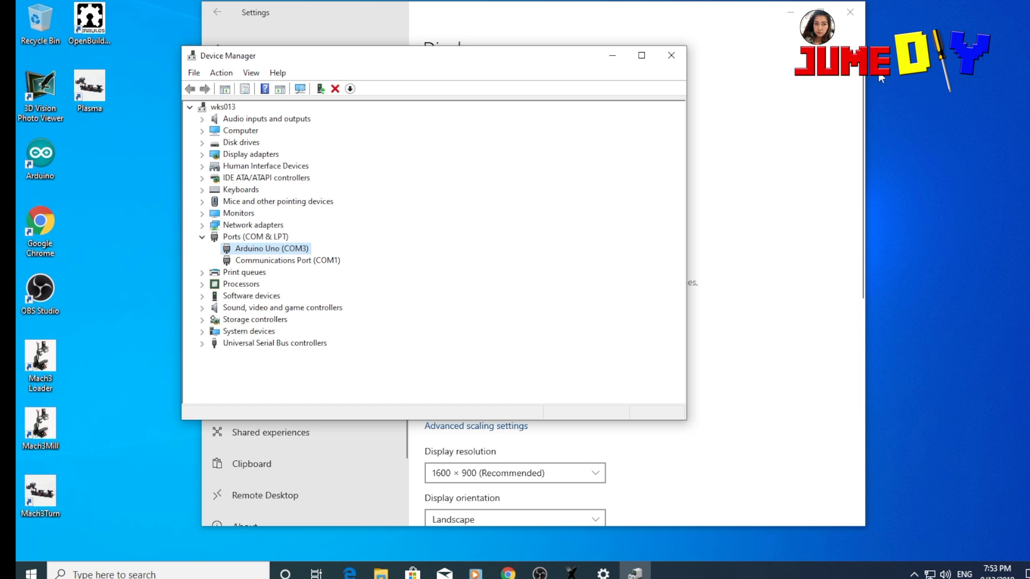
left_click(678, 56)
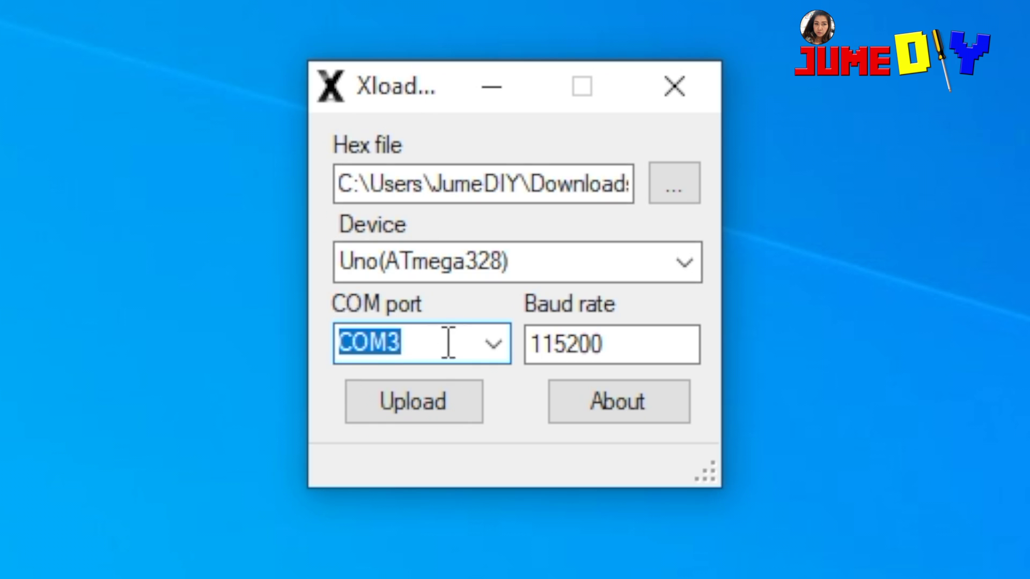
Upload the hex file to the Arduino Uno through COM3 at a baud rate of 115200, and close XLoader
left_click(493, 346)
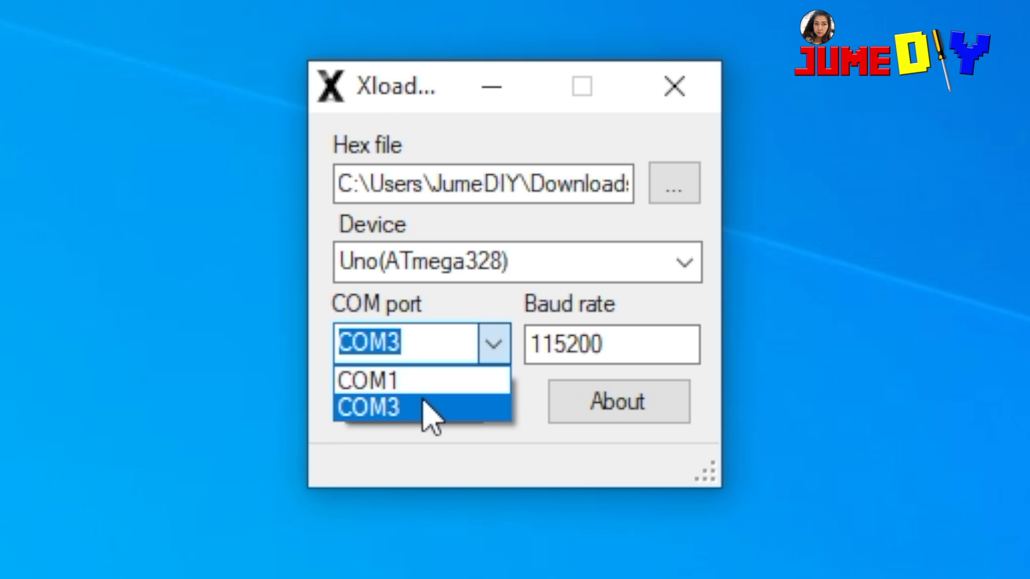
left_click(422, 406)
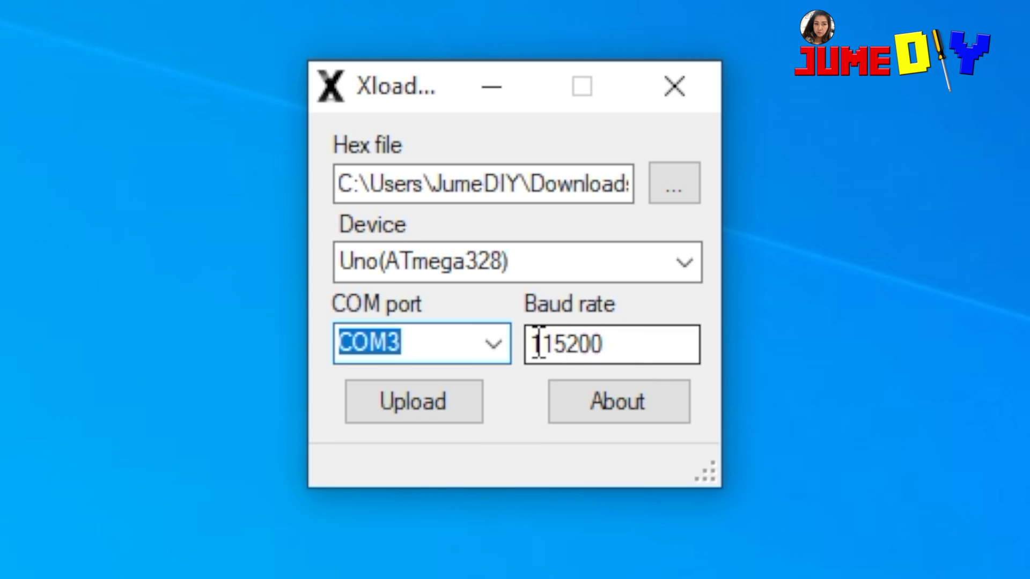
left_click_drag(538, 344, 623, 344)
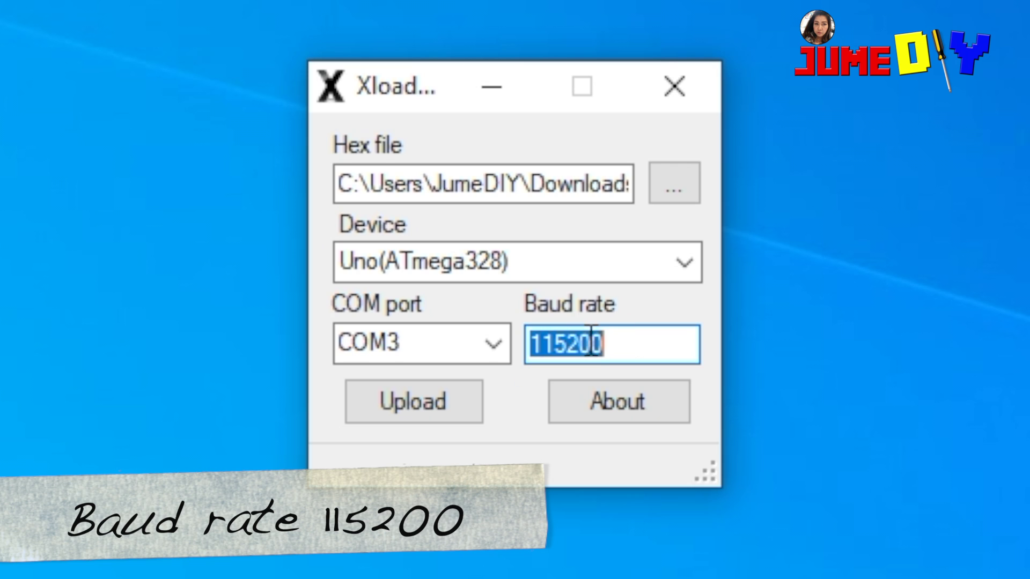
left_click(625, 343)
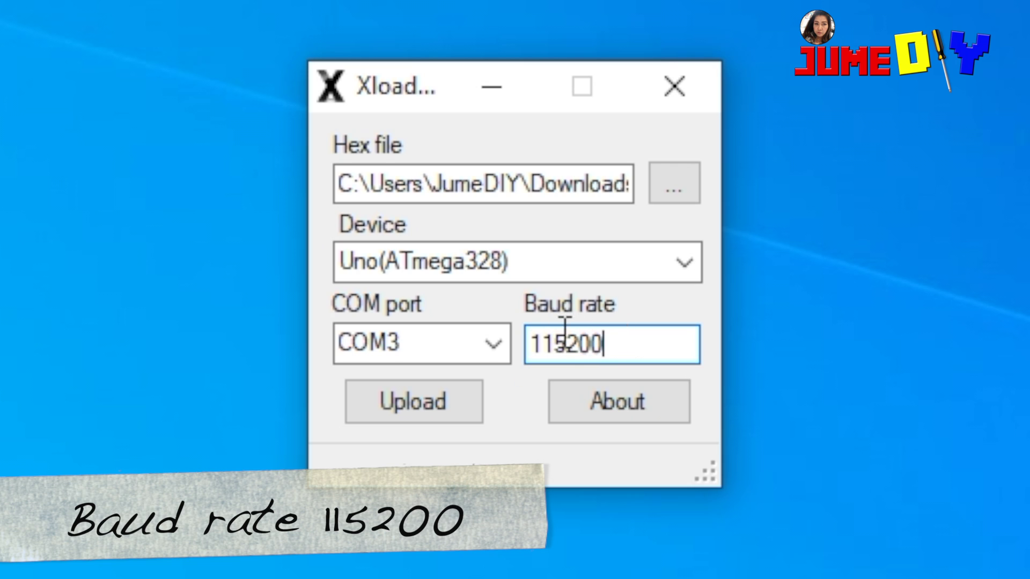
left_click(436, 410)
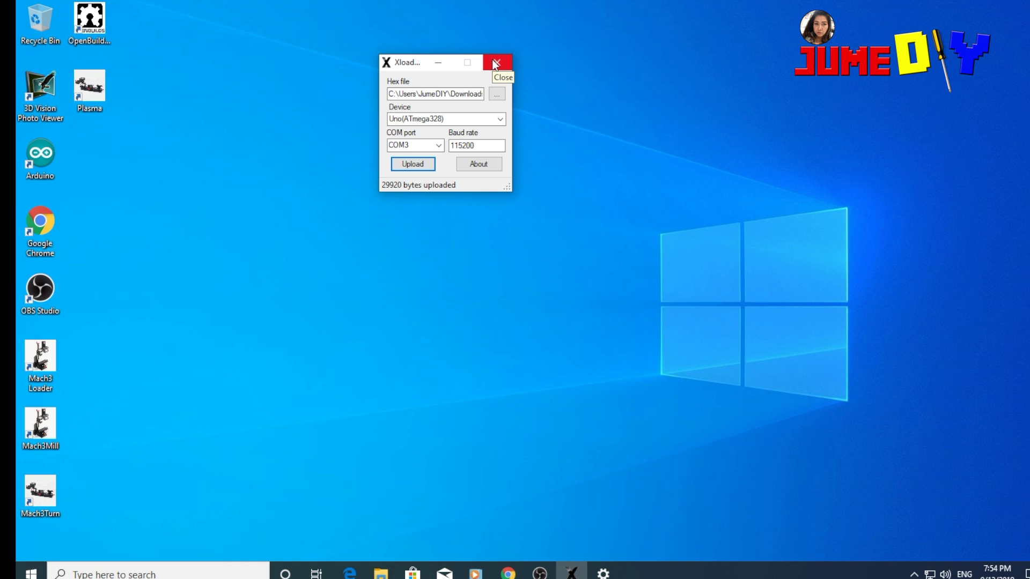
left_click(495, 63)
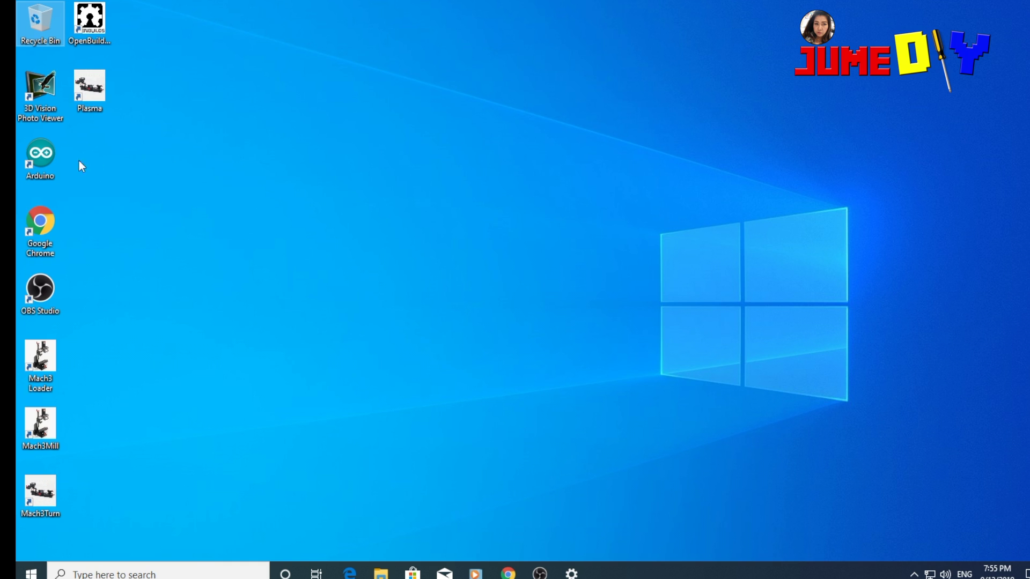
Open the Arduino IDE and select Arduino/Genuino Uno as the board
left_click(46, 160)
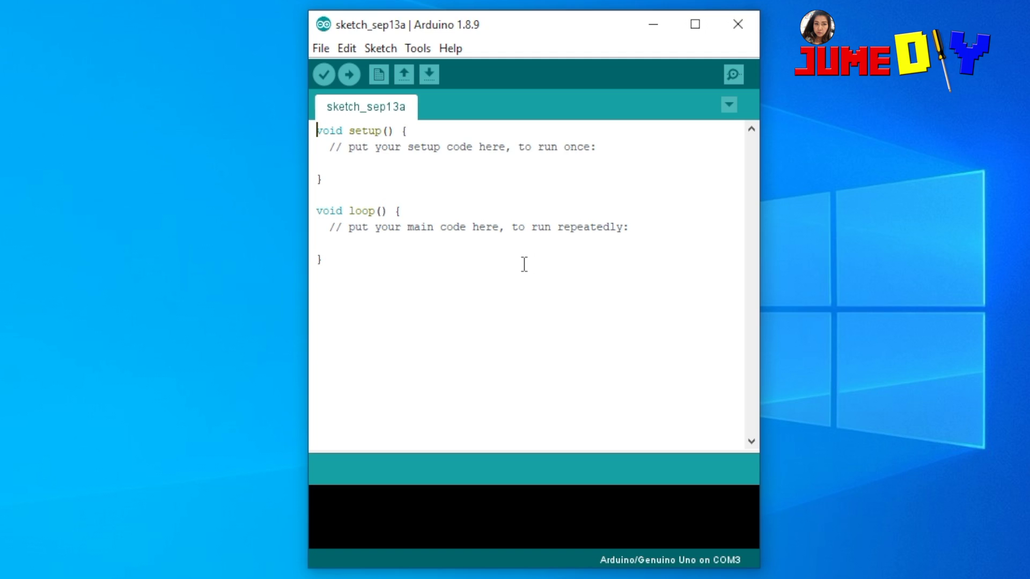
left_click_drag(513, 30, 471, 0)
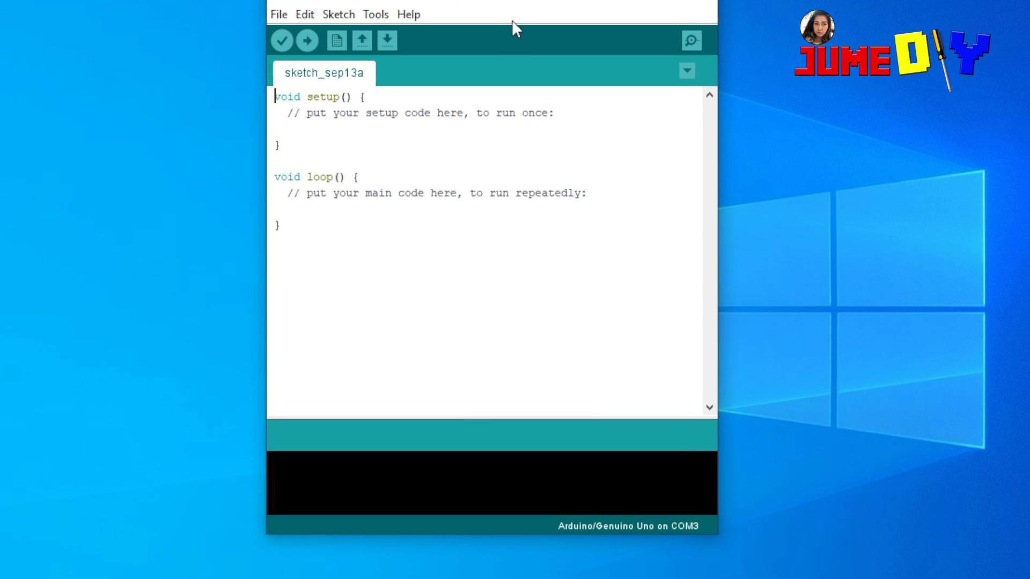
left_click(375, 15)
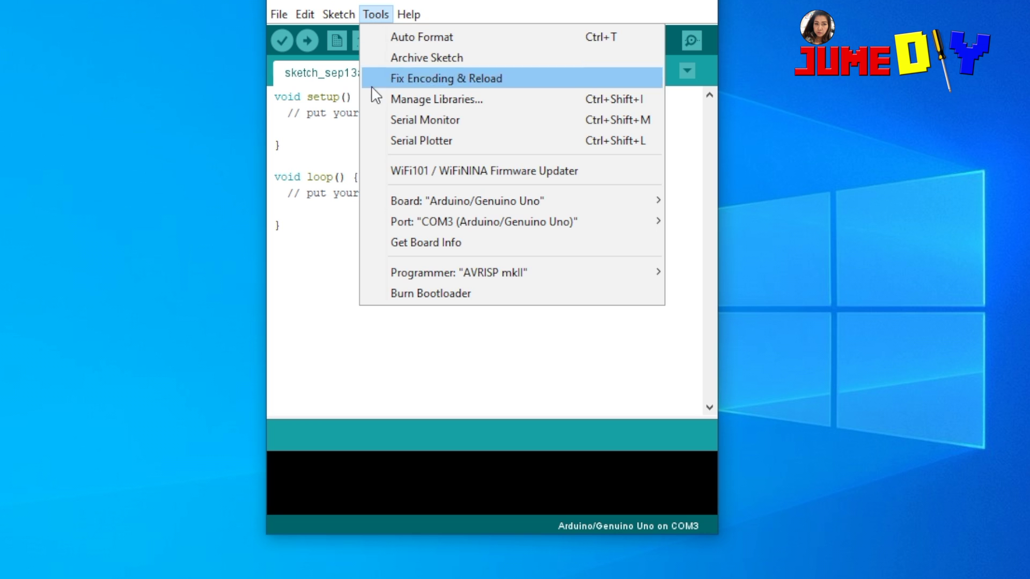
mouse_move(450, 202)
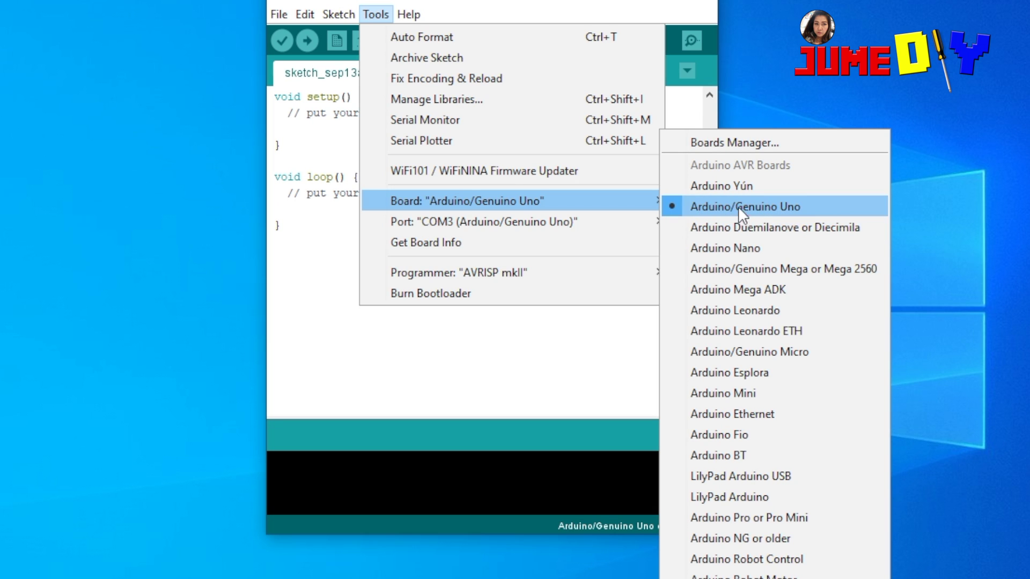
left_click(763, 217)
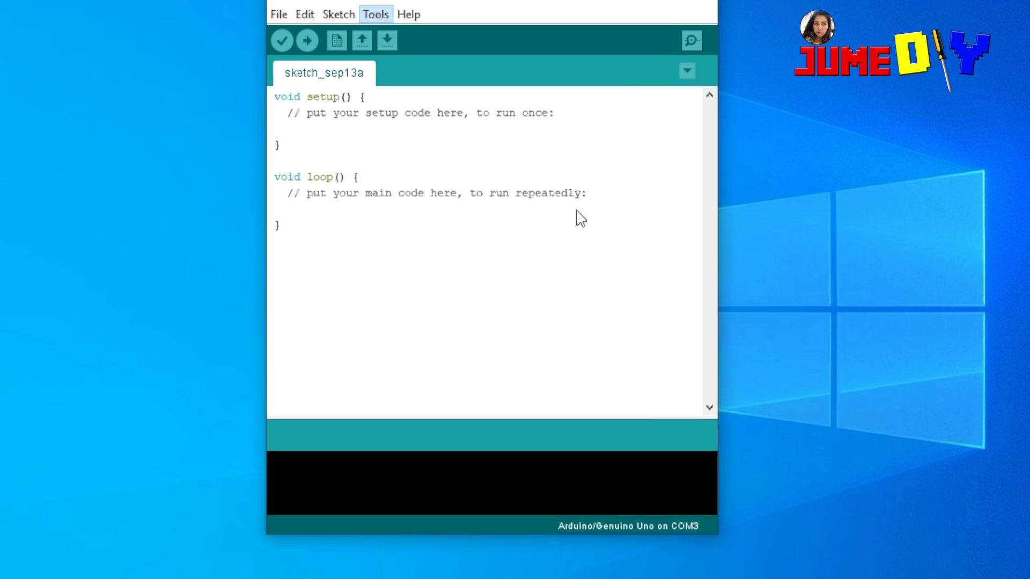
Select COM3 (Arduino/Genuino Uno) as the serial port for the board
left_click(375, 14)
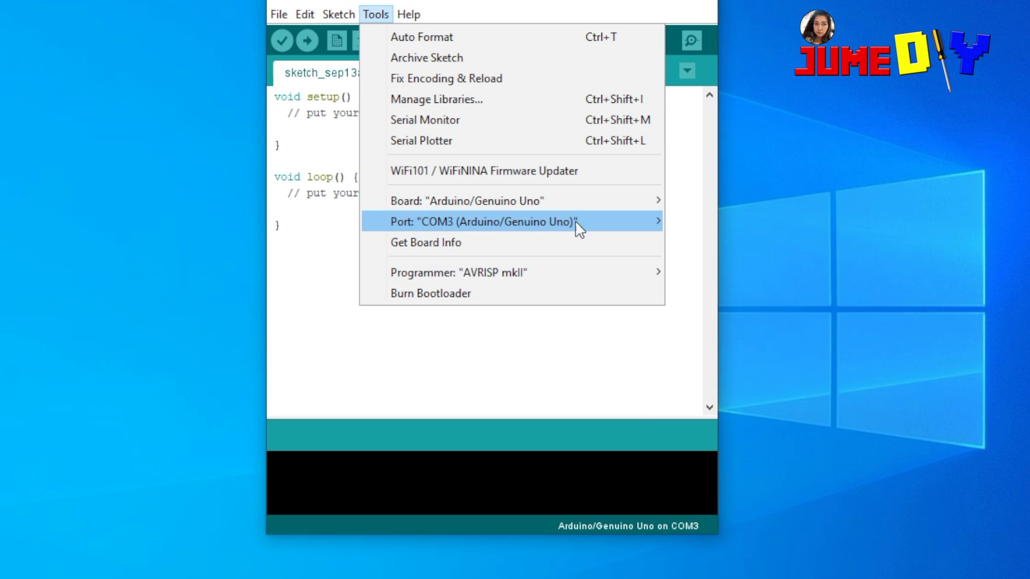
mouse_move(576, 221)
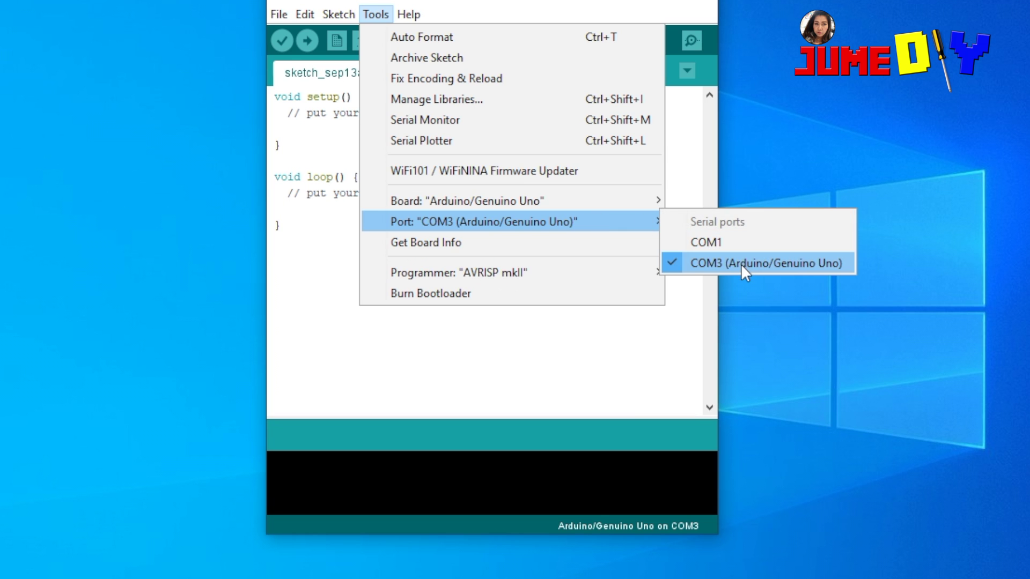
left_click_drag(532, 1, 515, 0)
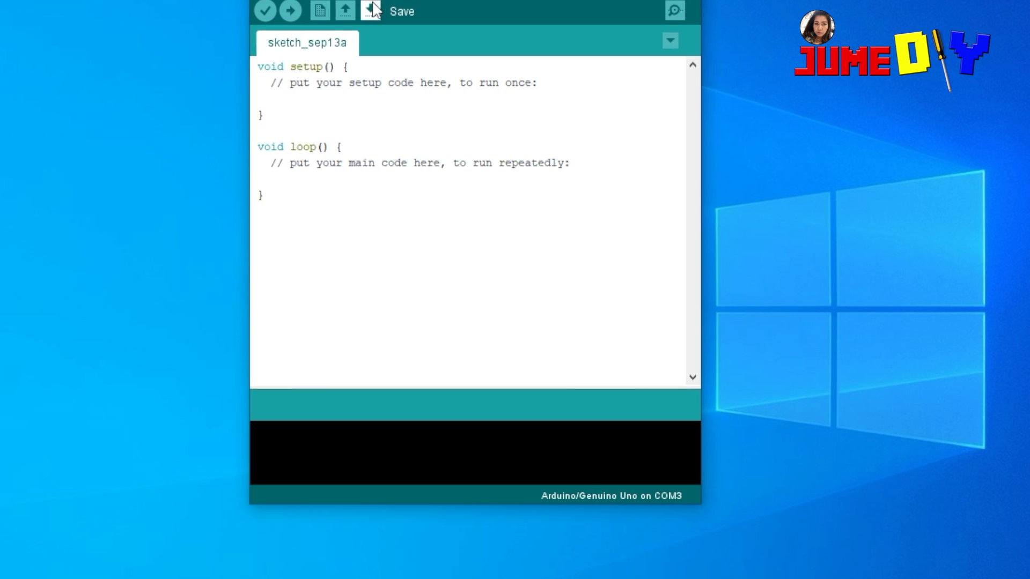
Open the Serial Monitor on COM3 and send the $$ command to list the GRBL settings
left_click(674, 11)
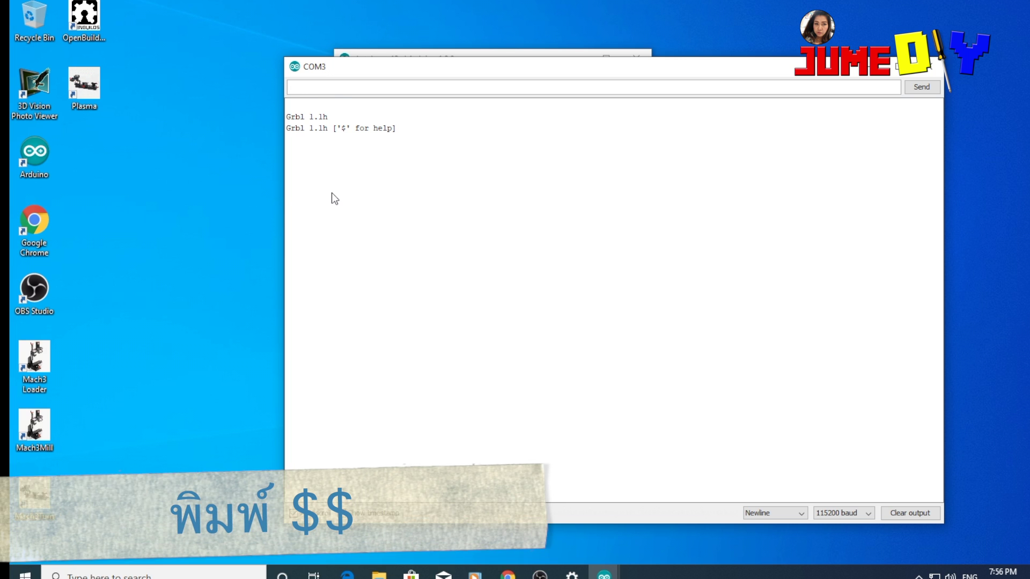
type("$$")
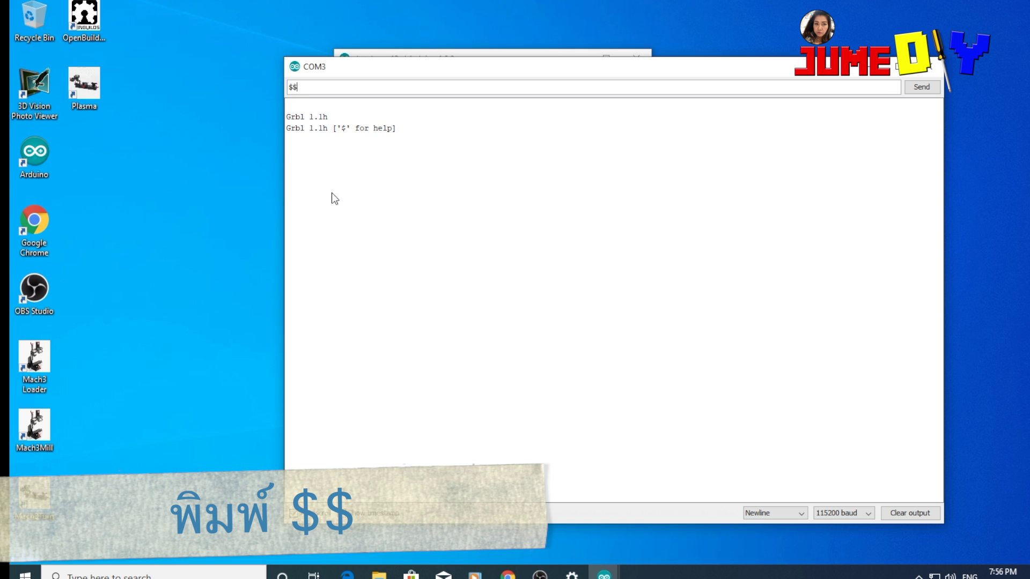
key("Return")
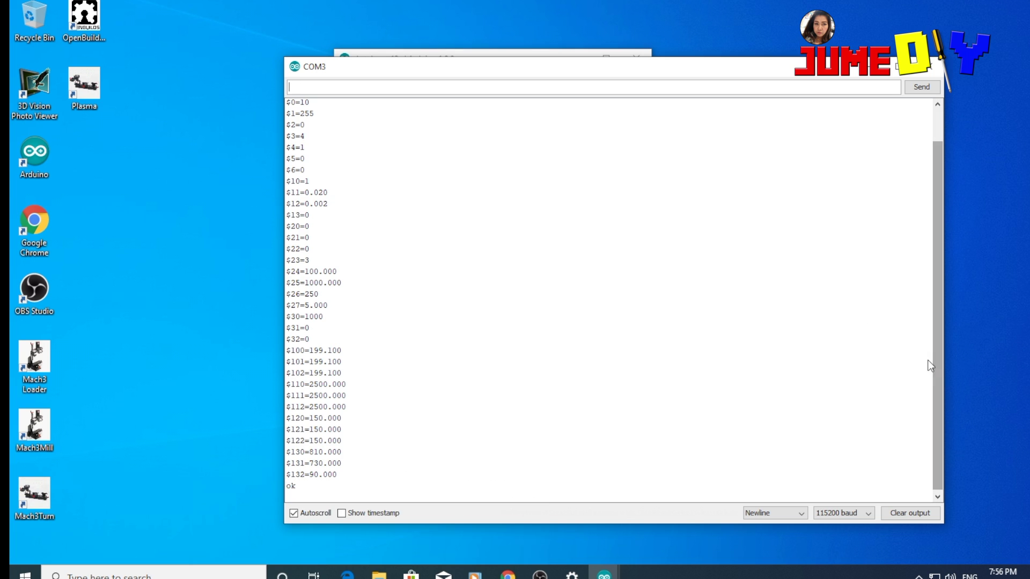
mouse_move(934, 353)
left_mouse_down()
mouse_move(937, 314)
mouse_move(944, 369)
left_mouse_up()
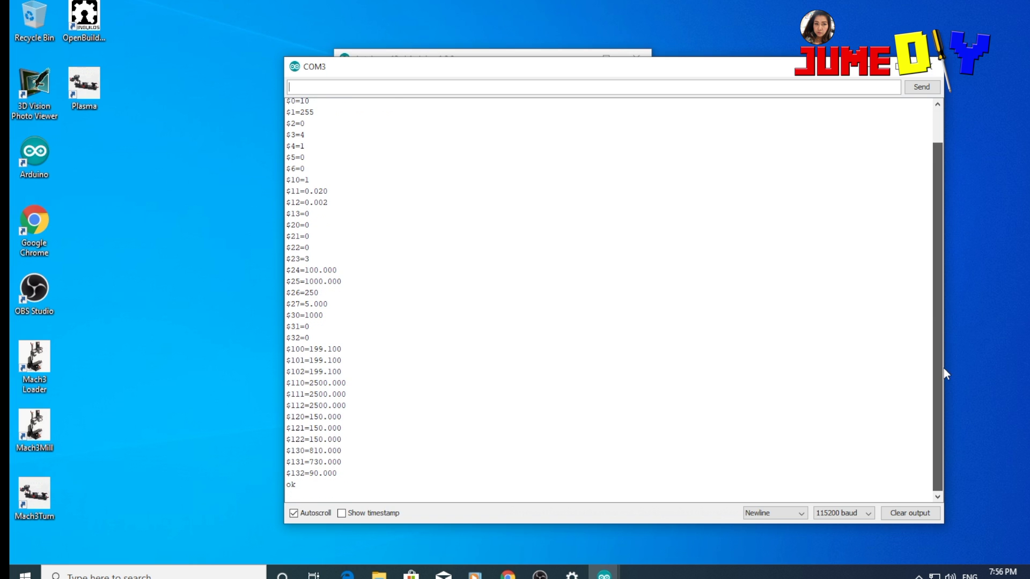